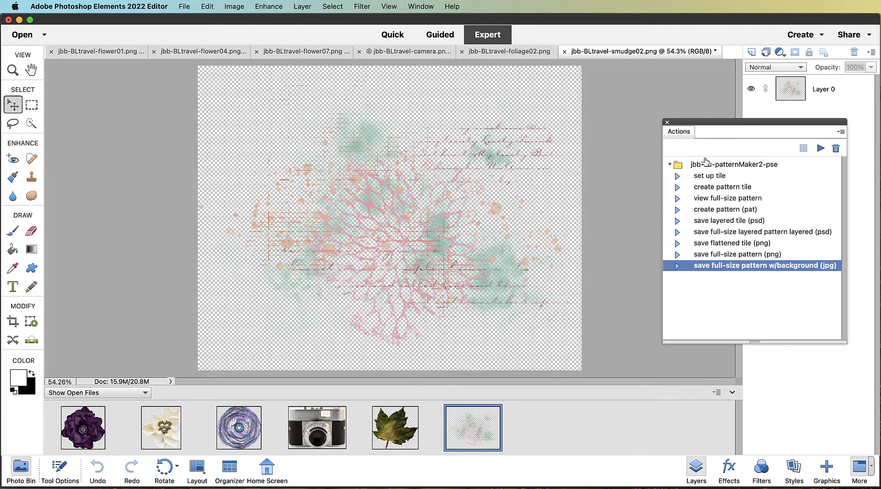
Run the "set up tile" action from the jbb-cu-patternMaker2-pse set, continuing through its prompts until it stops
{"action": "left_click", "coordinate": [709, 178]}
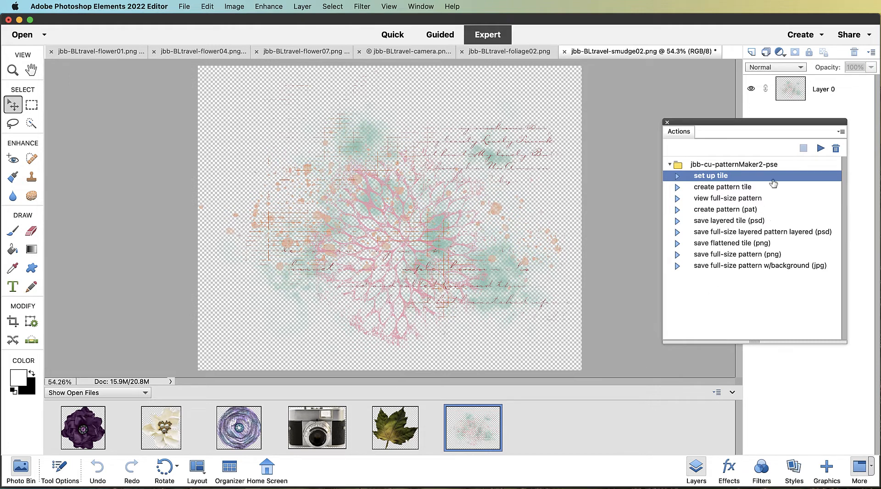
{"action": "left_click", "coordinate": [821, 149]}
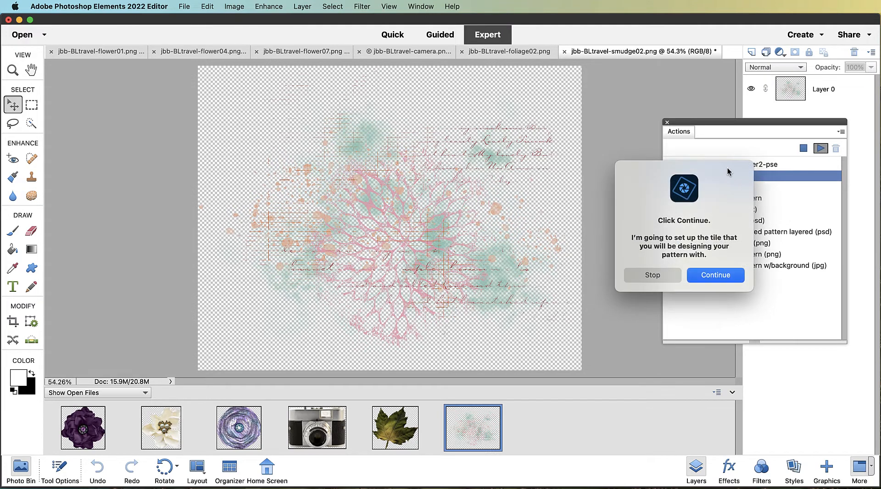
{"action": "left_click", "coordinate": [713, 276]}
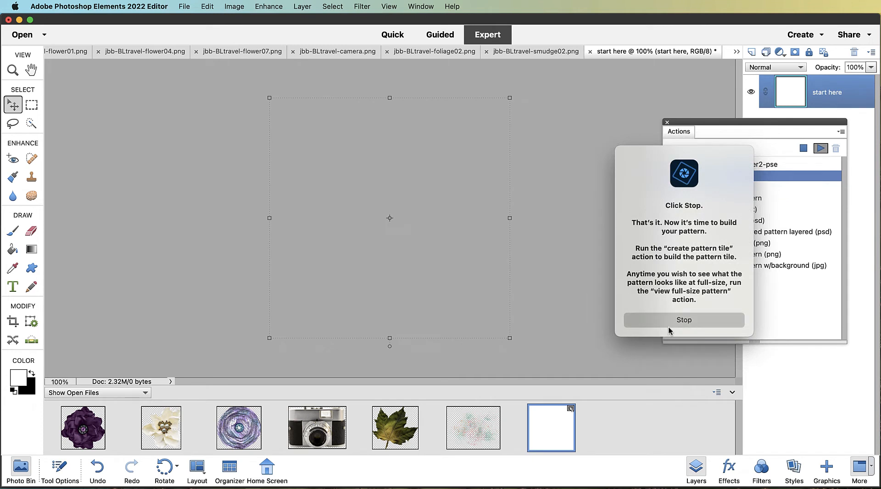
{"action": "left_click", "coordinate": [668, 326]}
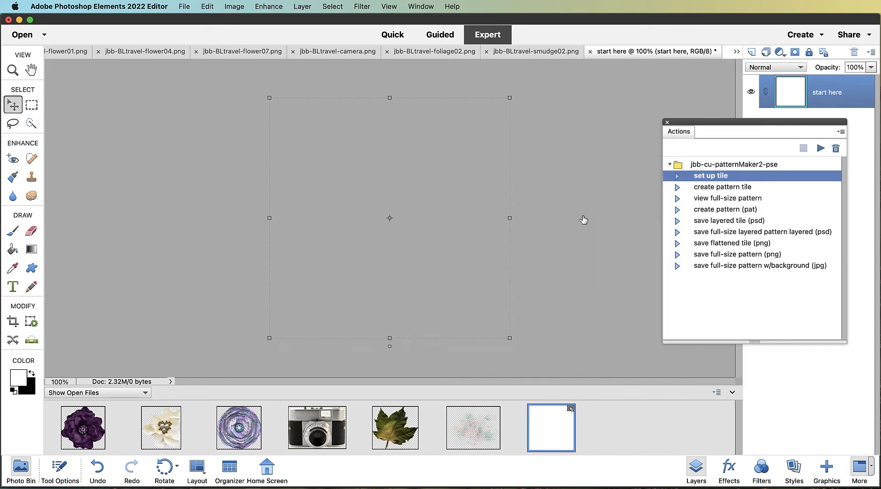
{"action": "left_click", "coordinate": [583, 220]}
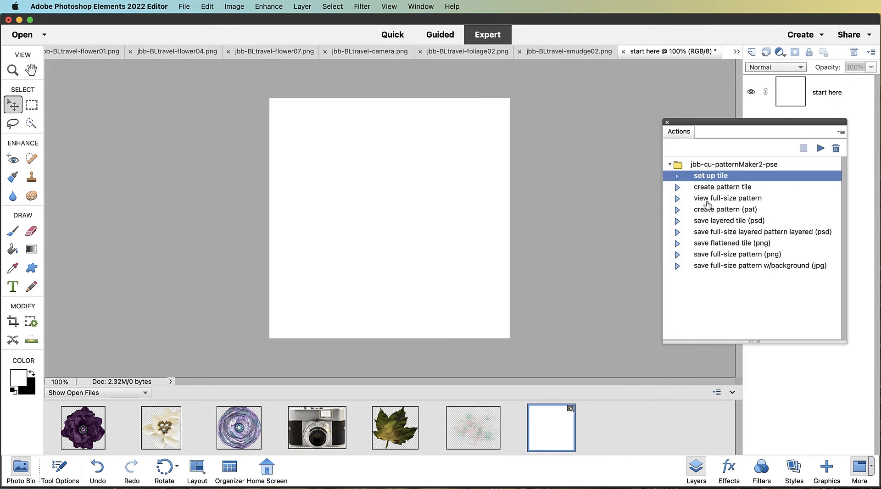
Start the "create pattern tile" action and stop at its first prompt to design the centerpiece
{"action": "left_click", "coordinate": [736, 188]}
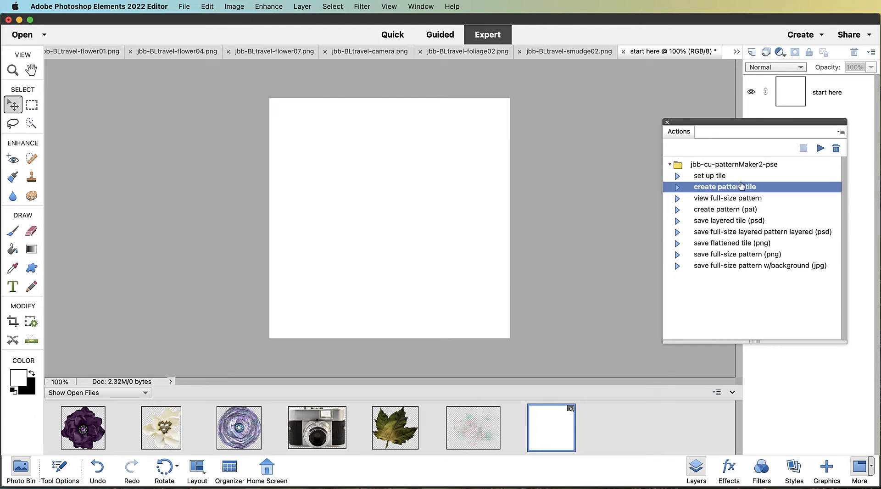
{"action": "left_click", "coordinate": [821, 149]}
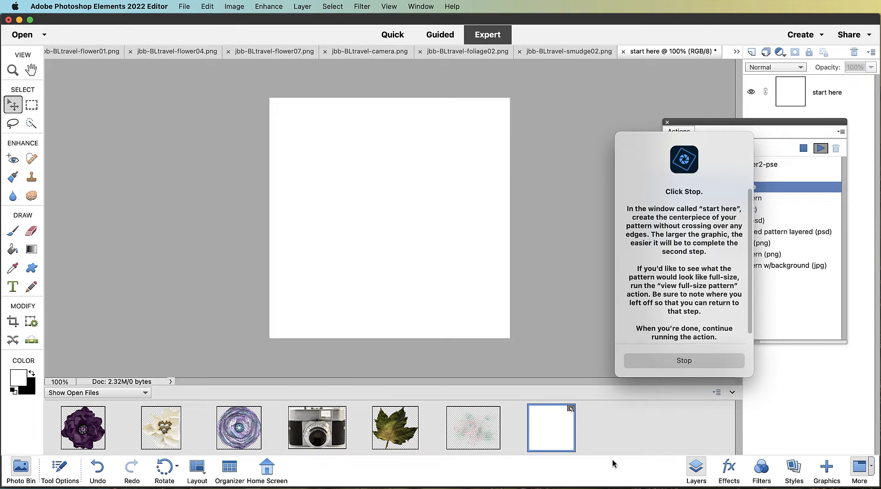
{"action": "left_click", "coordinate": [696, 363]}
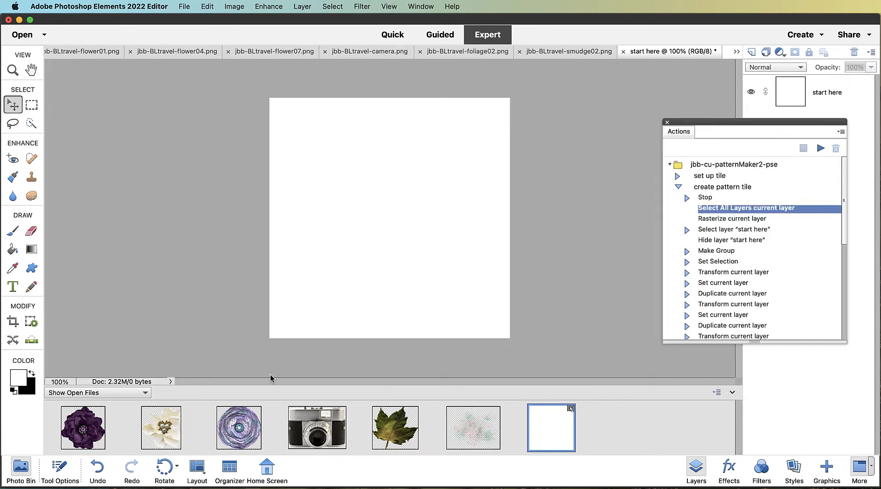
Place the purple flower on the tile, scale it to about 61% and position it in the upper-left corner
{"action": "left_click_drag", "start_coordinate": [89, 443], "coordinate": [327, 142]}
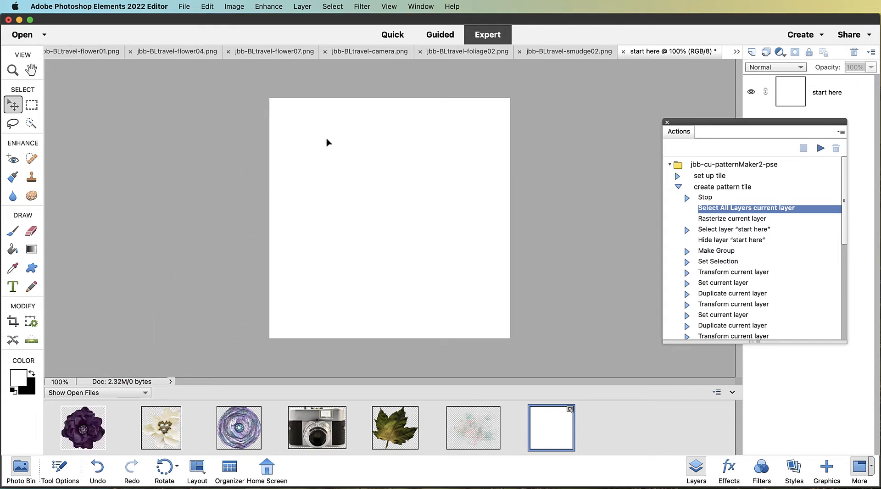
{"action": "left_click_drag", "start_coordinate": [409, 233], "coordinate": [378, 188]}
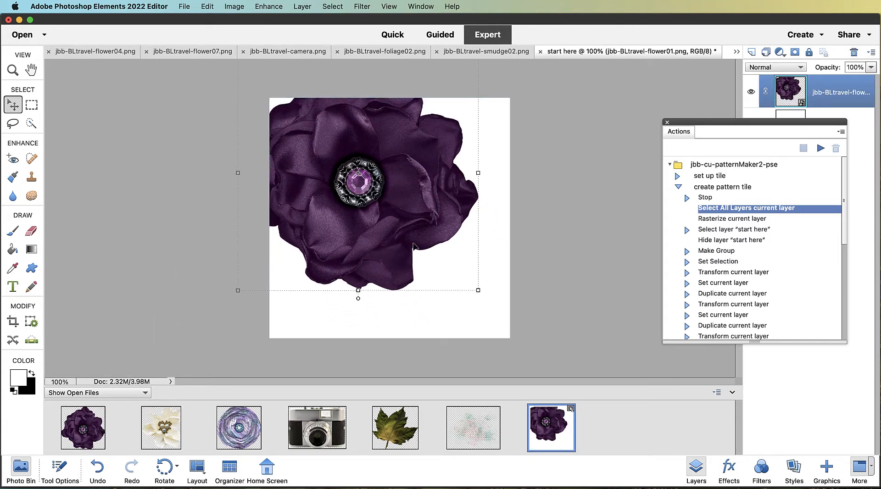
{"action": "left_click_drag", "start_coordinate": [479, 292], "coordinate": [384, 200]}
{"action": "left_click_drag", "start_coordinate": [315, 136], "coordinate": [327, 161]}
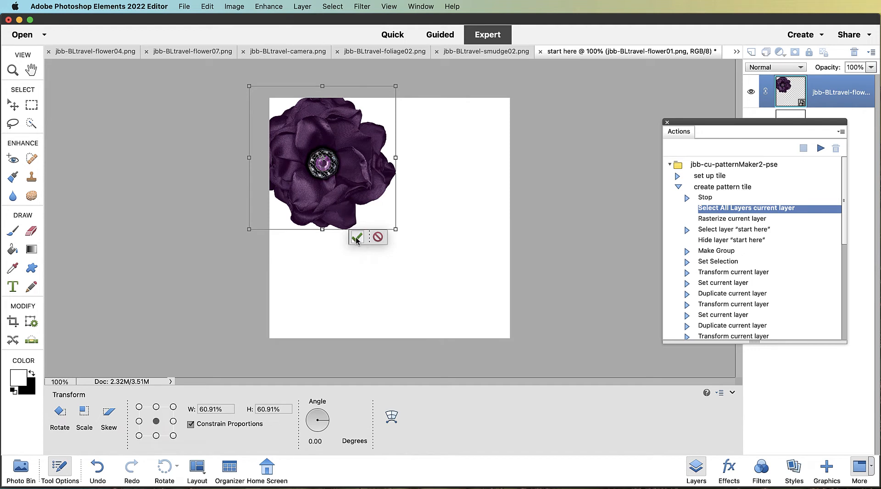
{"action": "left_click", "coordinate": [357, 238]}
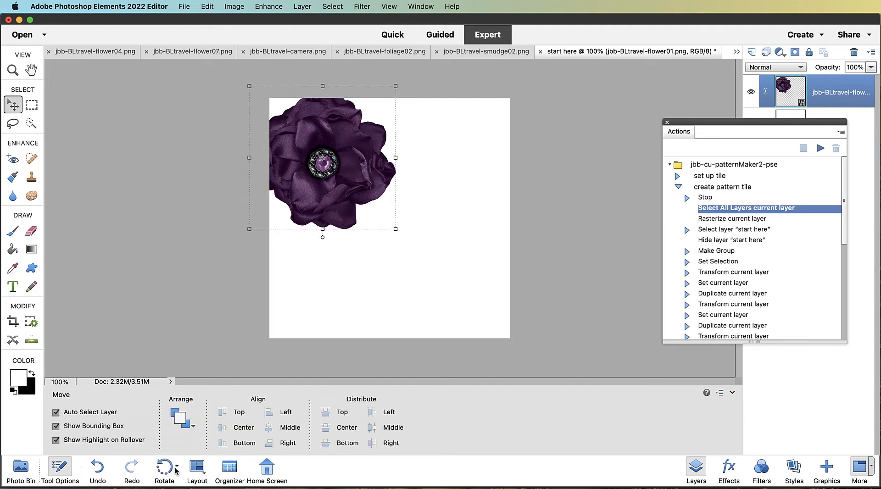
{"action": "left_click", "coordinate": [21, 470]}
{"action": "mouse_move", "coordinate": [158, 438]}
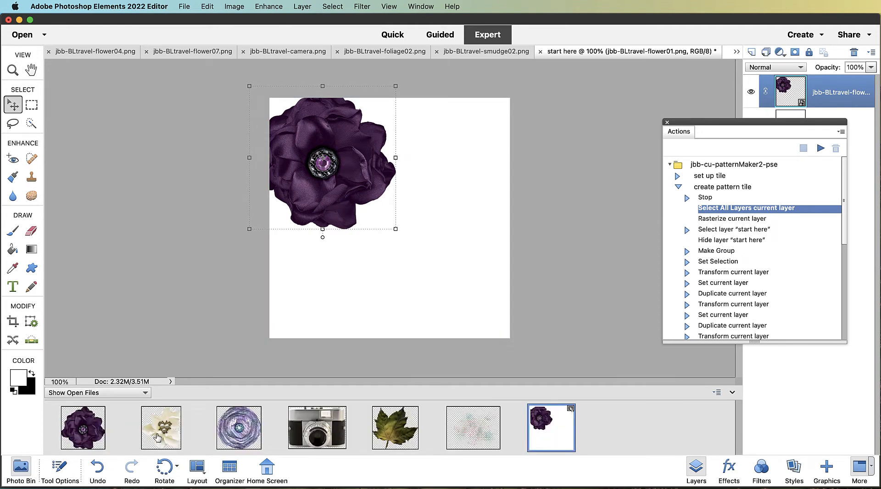
{"action": "left_click_drag", "start_coordinate": [158, 438], "coordinate": [405, 188]}
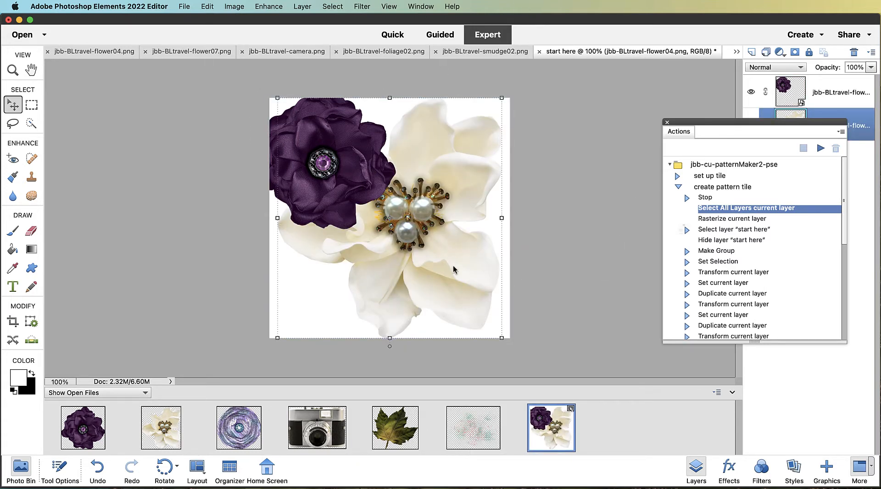
{"action": "key", "text": "BackSpace"}
{"action": "left_click", "coordinate": [661, 268]}
{"action": "key", "text": "BackSpace"}
{"action": "left_click", "coordinate": [649, 248]}
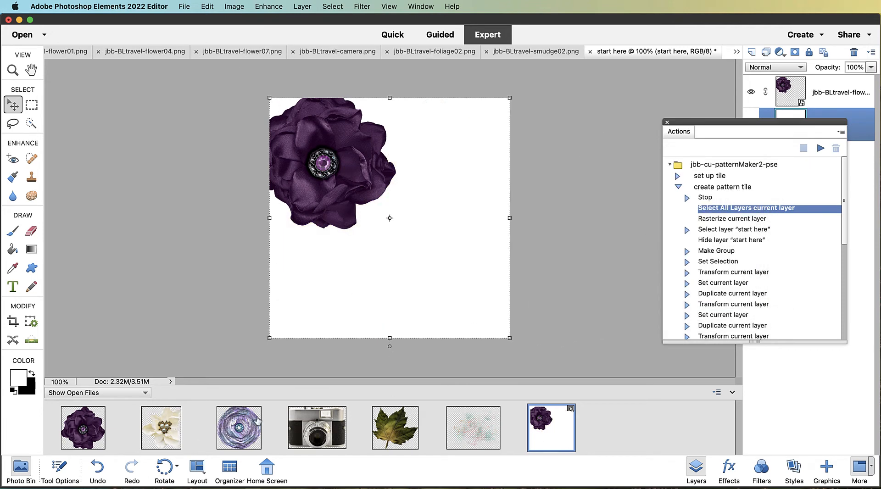
Place the purple paper rose on the tile, scale it to about 51% and set it below-right of the flower
{"action": "left_click_drag", "start_coordinate": [238, 427], "coordinate": [412, 160]}
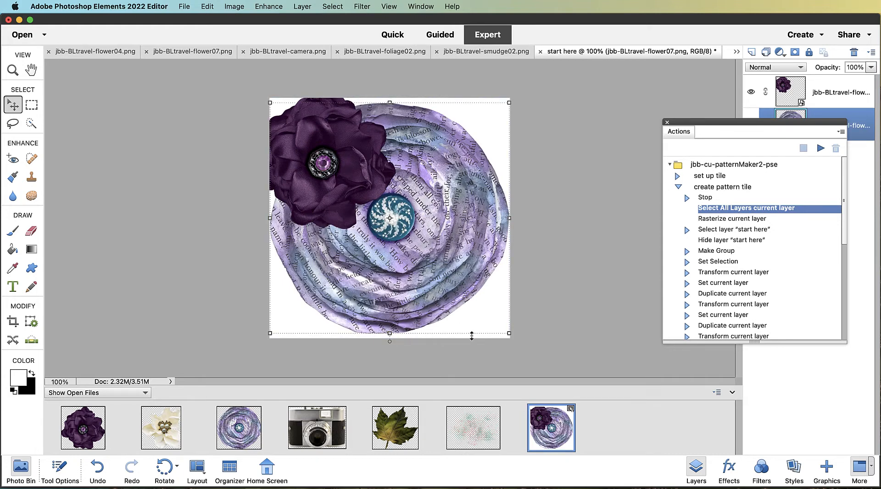
{"action": "left_click_drag", "start_coordinate": [508, 334], "coordinate": [393, 221]}
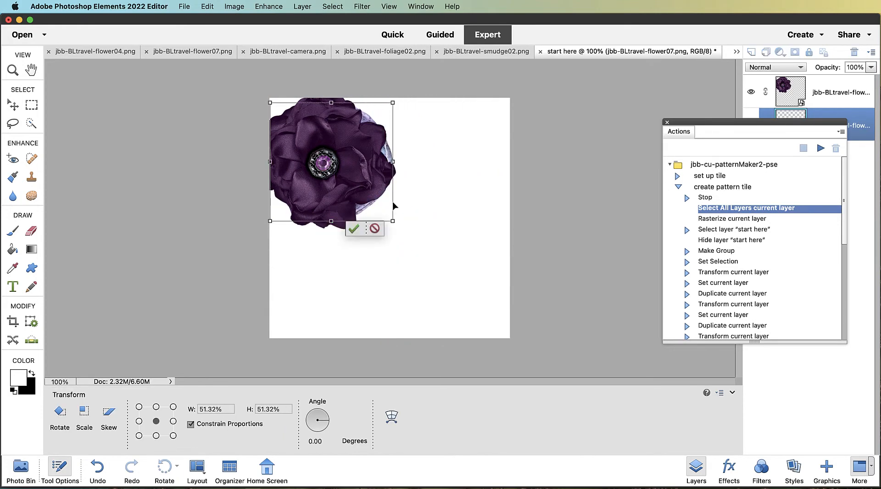
{"action": "left_click_drag", "start_coordinate": [340, 176], "coordinate": [394, 226]}
{"action": "key", "text": "Return"}
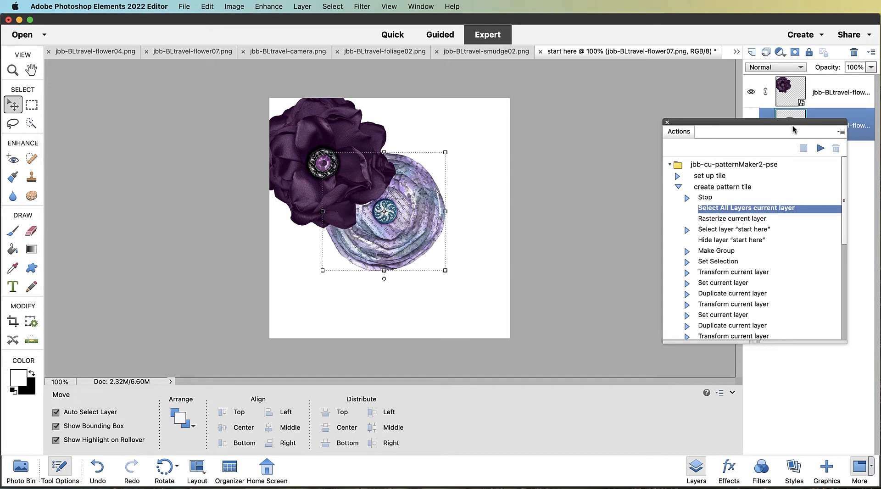
Place the camera on the tile, scale it to about 64% in the lower right, and move its layer to the top
{"action": "left_click_drag", "start_coordinate": [792, 124], "coordinate": [681, 111]}
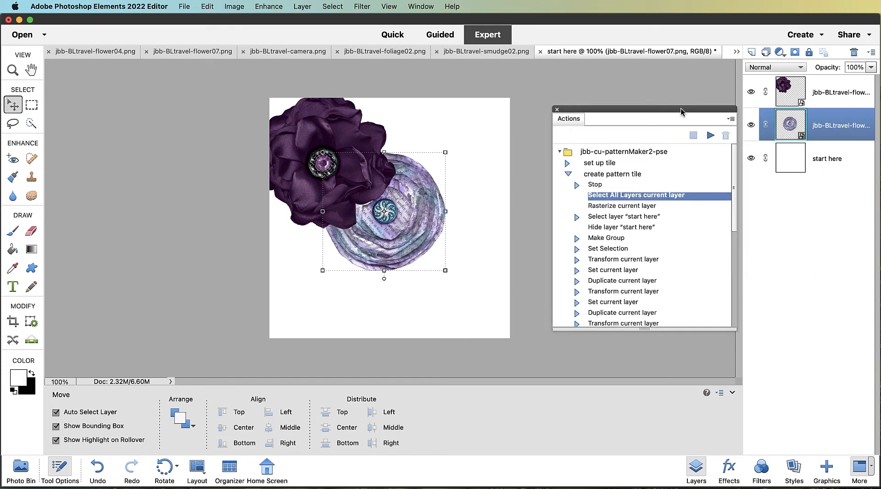
{"action": "left_click", "coordinate": [829, 95]}
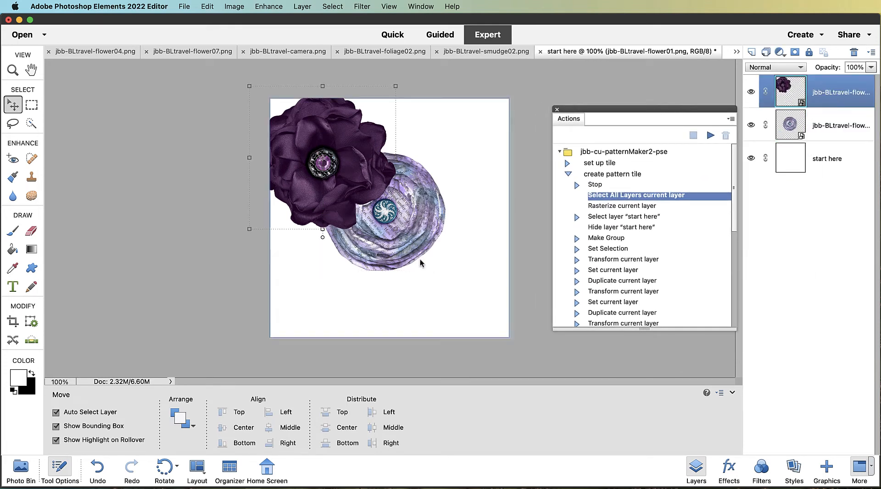
{"action": "left_click", "coordinate": [22, 470]}
{"action": "left_click_drag", "start_coordinate": [307, 445], "coordinate": [476, 225]}
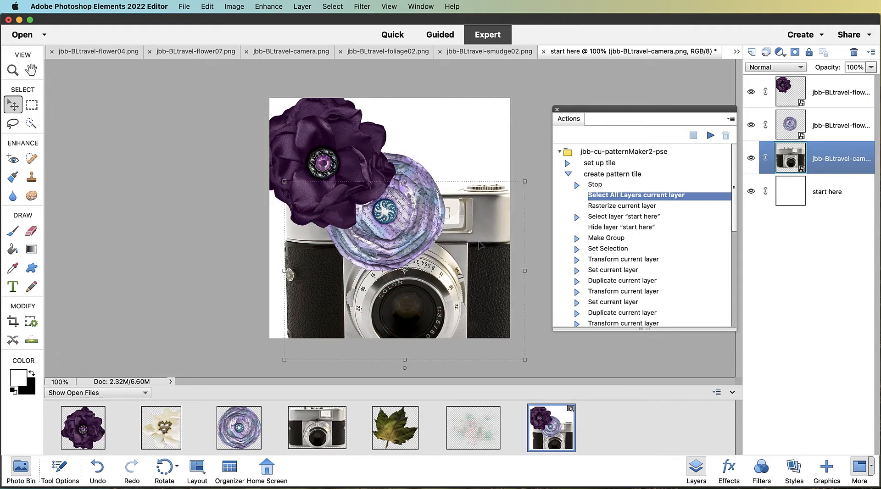
{"action": "left_click_drag", "start_coordinate": [525, 184], "coordinate": [440, 248]}
{"action": "left_click_drag", "start_coordinate": [392, 281], "coordinate": [449, 248]}
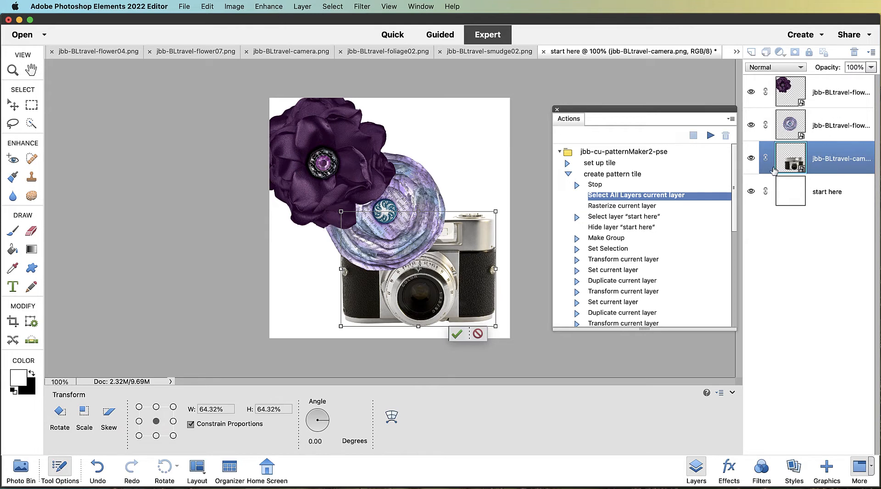
{"action": "left_click_drag", "start_coordinate": [792, 172], "coordinate": [830, 81]}
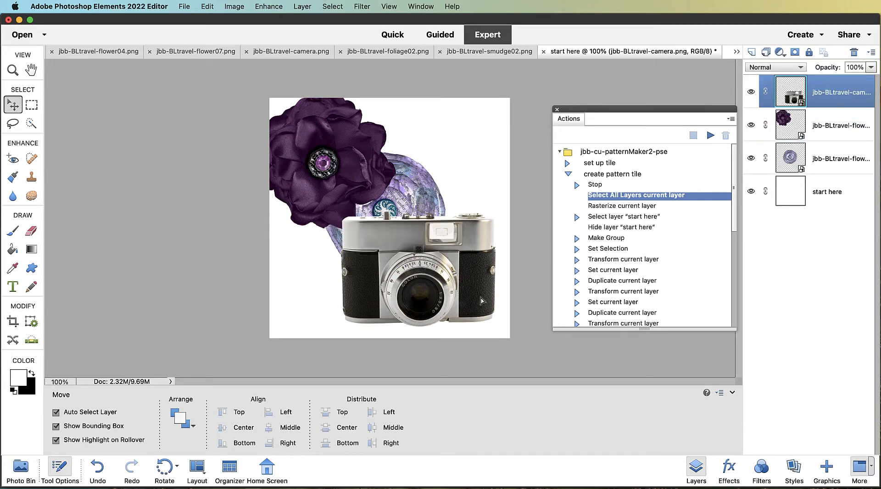
{"action": "left_click_drag", "start_coordinate": [482, 301], "coordinate": [483, 309]}
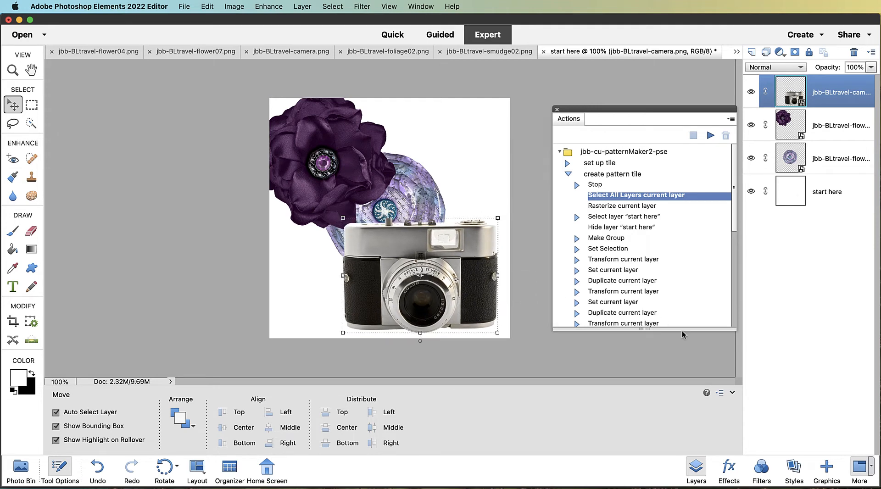
Place the green leaf above the "start here" layer, rotating it about 19° and scaling it to about 65%
{"action": "left_click", "coordinate": [20, 470]}
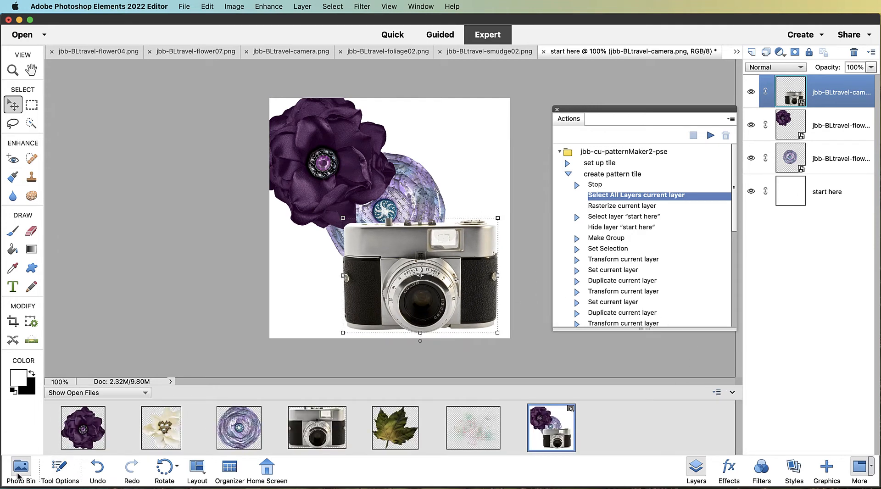
{"action": "left_click", "coordinate": [396, 440]}
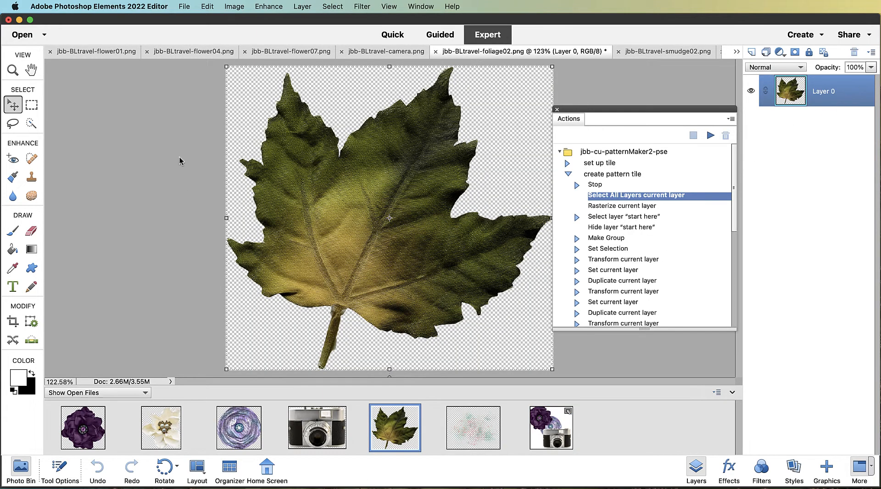
{"action": "left_click", "coordinate": [546, 431]}
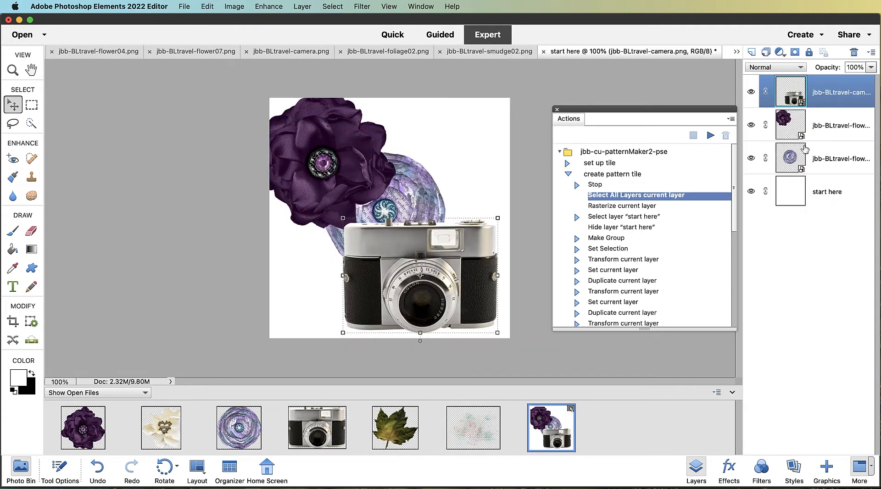
{"action": "left_click", "coordinate": [819, 192]}
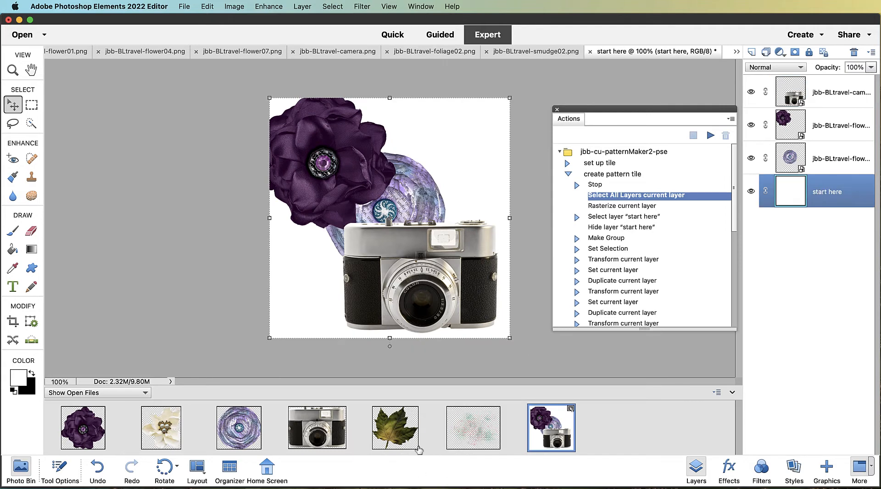
{"action": "left_click_drag", "start_coordinate": [391, 421], "coordinate": [469, 154]}
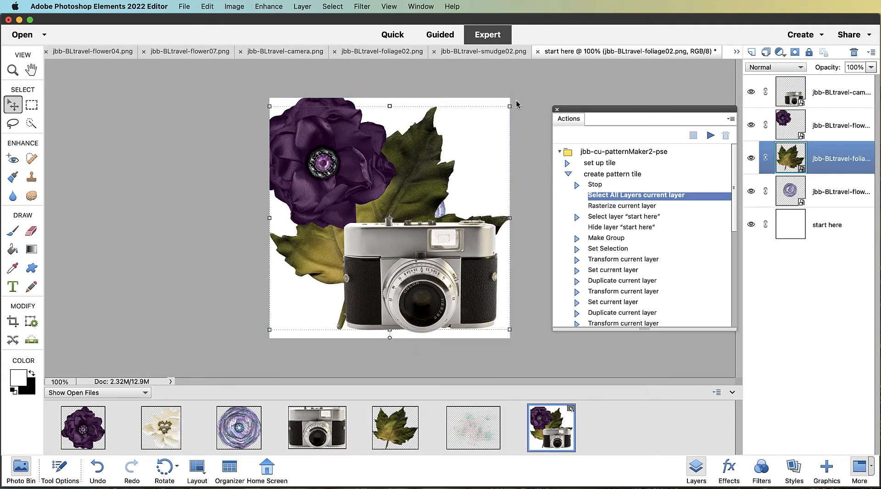
{"action": "left_click_drag", "start_coordinate": [508, 101], "coordinate": [539, 146]}
{"action": "left_click_drag", "start_coordinate": [239, 285], "coordinate": [344, 238]}
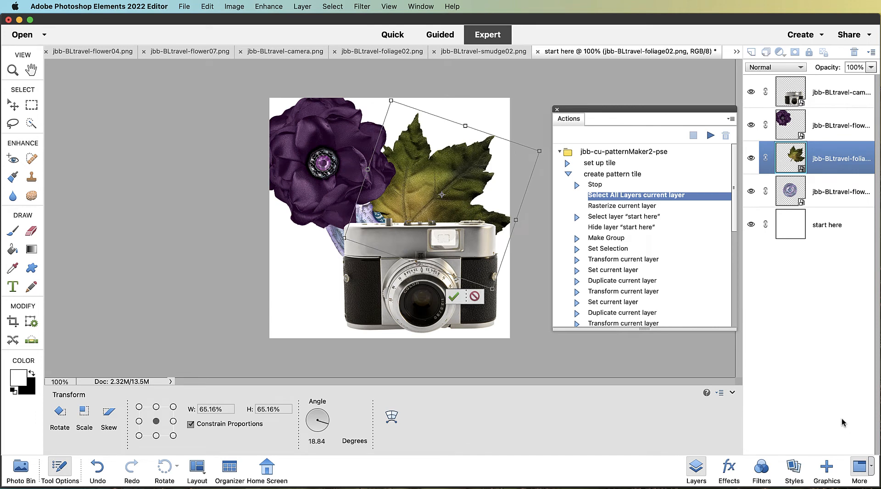
{"action": "key", "text": "Return"}
Move the leaf layer beneath the paper rose layer and shift the leaf slightly up and left
{"action": "left_click_drag", "start_coordinate": [824, 170], "coordinate": [823, 210]}
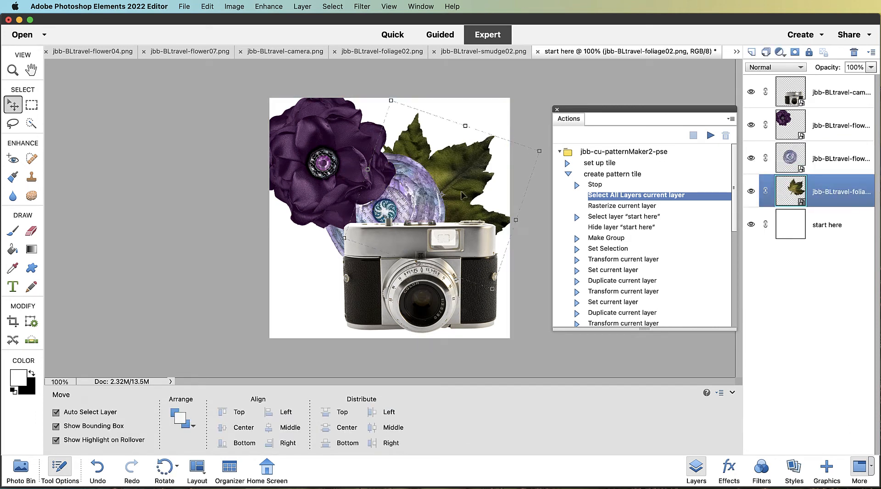
{"action": "right_click", "coordinate": [471, 180]}
{"action": "left_click", "coordinate": [478, 183]}
{"action": "left_click_drag", "start_coordinate": [479, 173], "coordinate": [457, 165]}
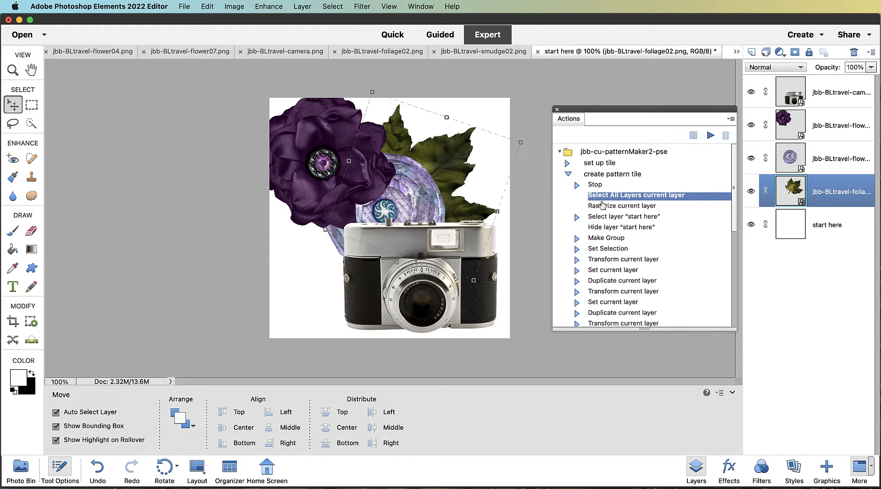
Scroll the action list and expand the "view full-size pattern" action
{"action": "scroll", "coordinate": [605, 252], "scroll_direction": "down", "scroll_amount": 5}
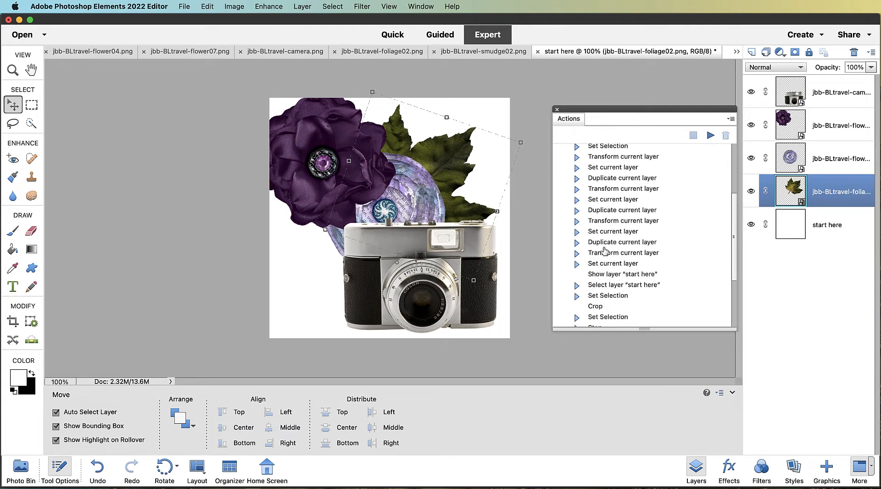
{"action": "scroll", "coordinate": [605, 251], "scroll_direction": "down", "scroll_amount": 3}
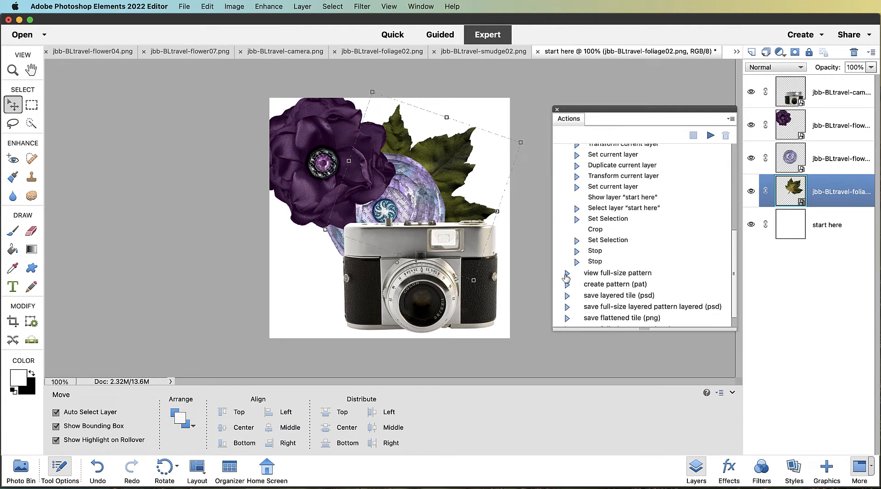
{"action": "left_click", "coordinate": [568, 275]}
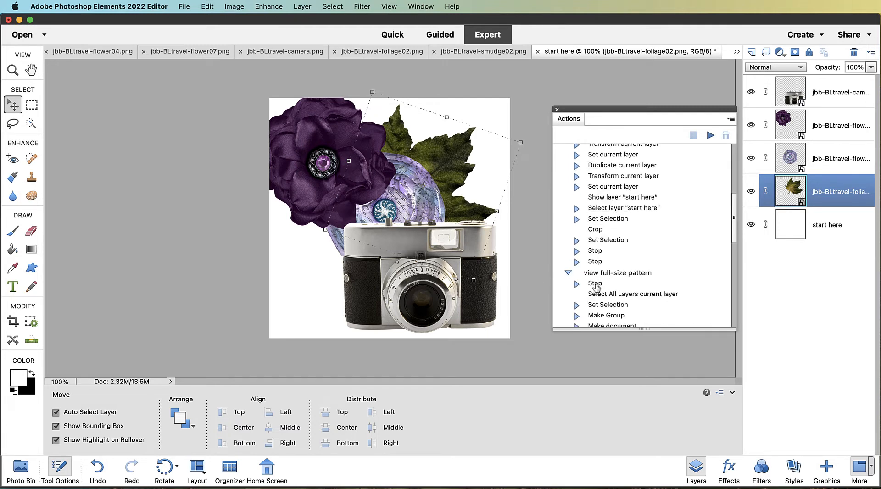
Run the "view full-size pattern" action, continuing past its first prompt and stopping at the end
{"action": "left_click", "coordinate": [605, 274]}
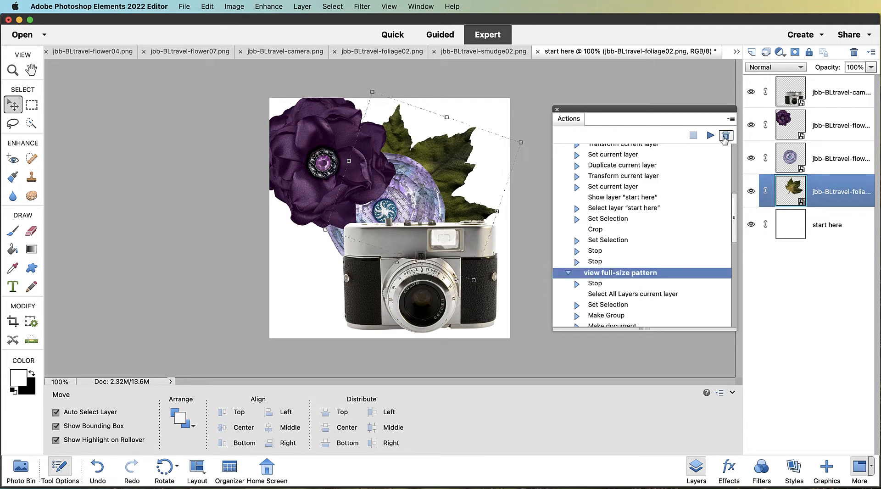
{"action": "left_click", "coordinate": [711, 136]}
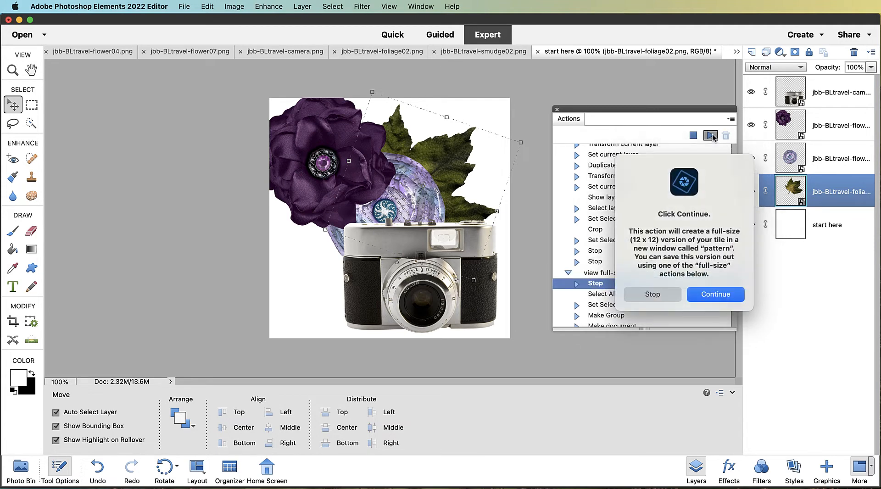
{"action": "left_click", "coordinate": [723, 297]}
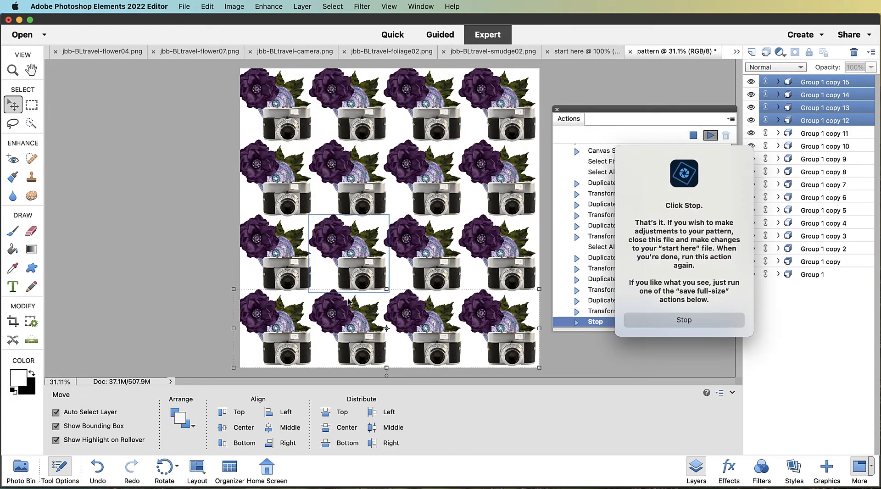
{"action": "left_click", "coordinate": [693, 324]}
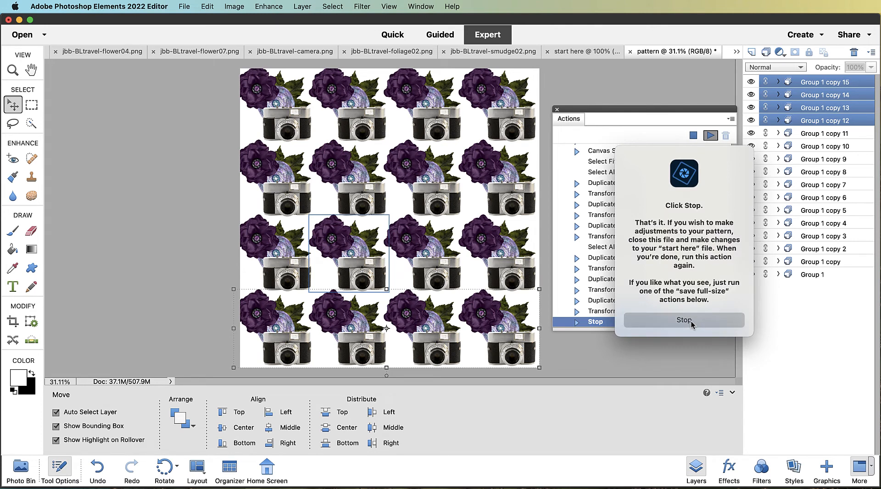
{"action": "left_click", "coordinate": [692, 321]}
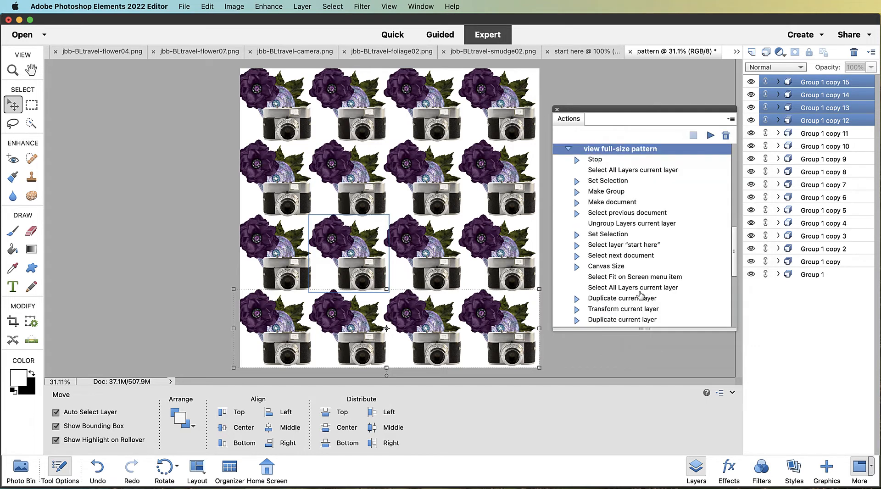
Zoom and pan around the full-size pattern to inspect how the tile repeats
{"action": "scroll", "coordinate": [642, 295], "scroll_direction": "down", "scroll_amount": 10}
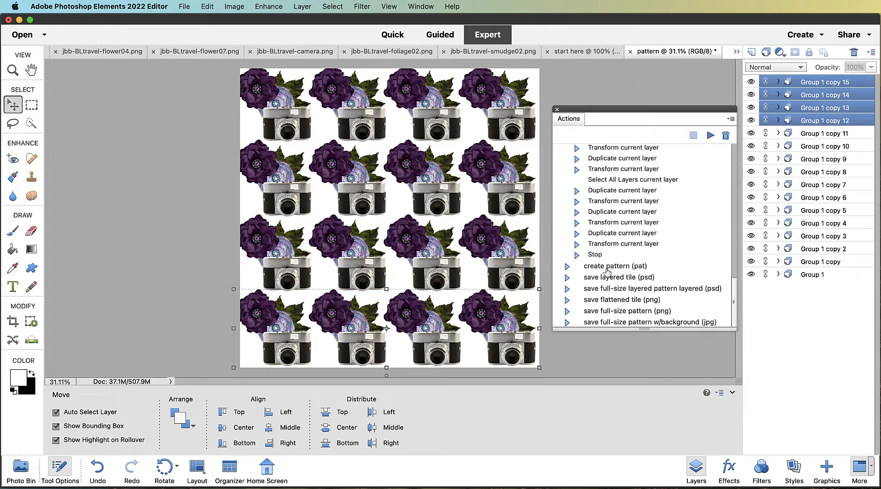
{"action": "scroll", "coordinate": [607, 273], "scroll_direction": "up", "scroll_amount": 15}
{"action": "scroll", "coordinate": [279, 149], "scroll_direction": "up", "scroll_amount": 10}
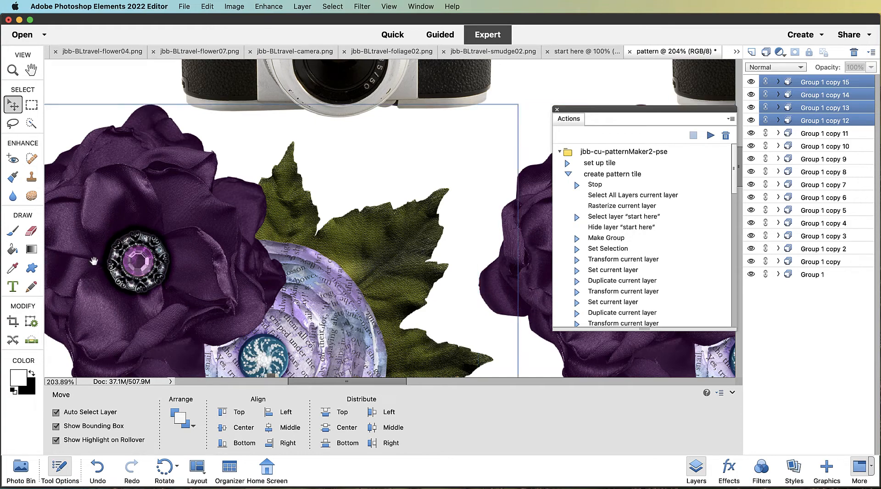
{"action": "left_click_drag", "start_coordinate": [94, 260], "coordinate": [549, 268]}
{"action": "left_click_drag", "start_coordinate": [464, 264], "coordinate": [415, 254]}
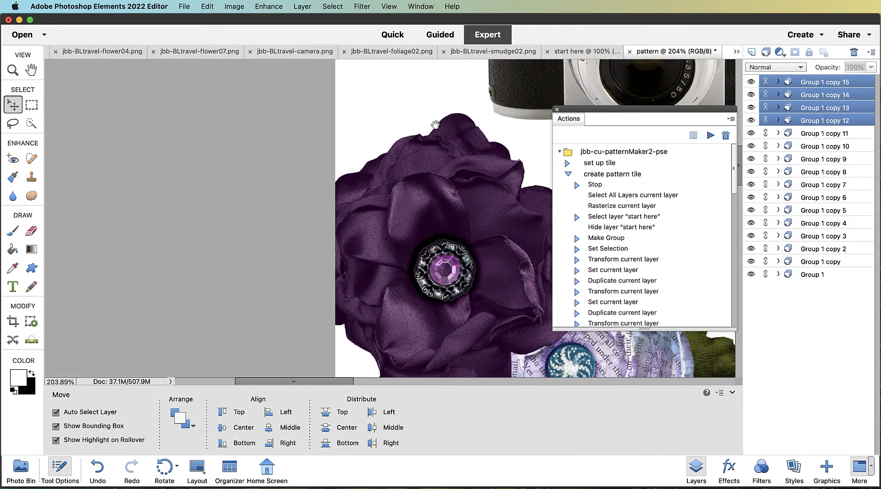
{"action": "left_click_drag", "start_coordinate": [434, 125], "coordinate": [370, 473]}
{"action": "scroll", "coordinate": [418, 276], "scroll_direction": "up", "scroll_amount": 5}
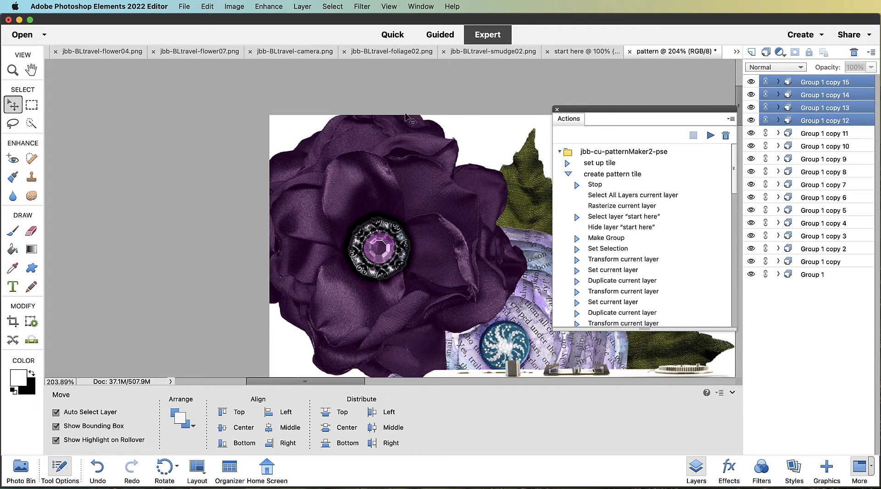
{"action": "scroll", "coordinate": [430, 248], "scroll_direction": "down", "scroll_amount": 6}
{"action": "scroll", "coordinate": [431, 251], "scroll_direction": "up", "scroll_amount": 1}
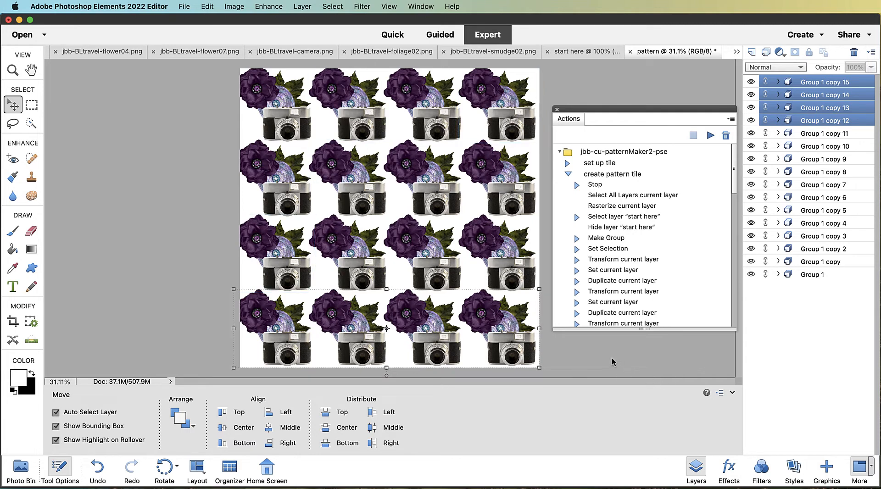
Close the pattern document without saving and select the "Select All Layers current layer" step of "create pattern tile"
{"action": "left_click", "coordinate": [630, 52]}
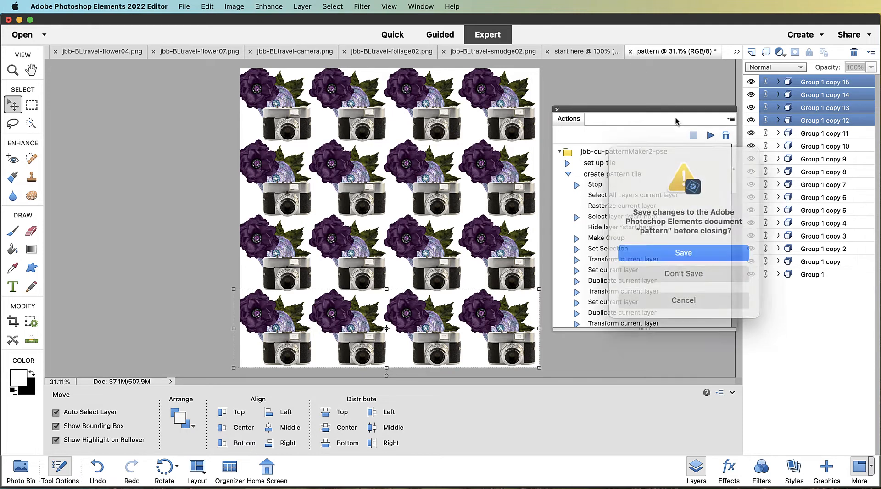
{"action": "left_click", "coordinate": [690, 273]}
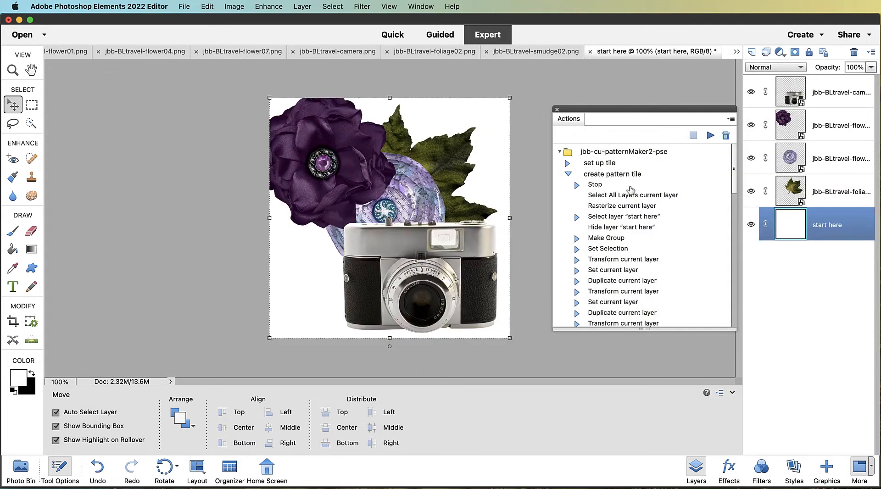
{"action": "left_click", "coordinate": [619, 197]}
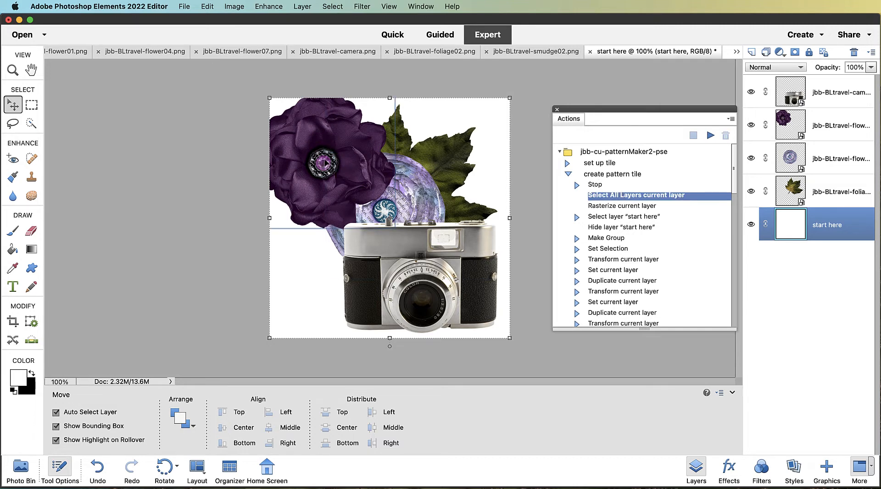
Rearrange the tile by moving the purple rose lower and the lavender paper rose up and to the right
{"action": "right_click", "coordinate": [326, 162]}
{"action": "left_click", "coordinate": [339, 162]}
{"action": "left_click_drag", "start_coordinate": [331, 151], "coordinate": [352, 191]}
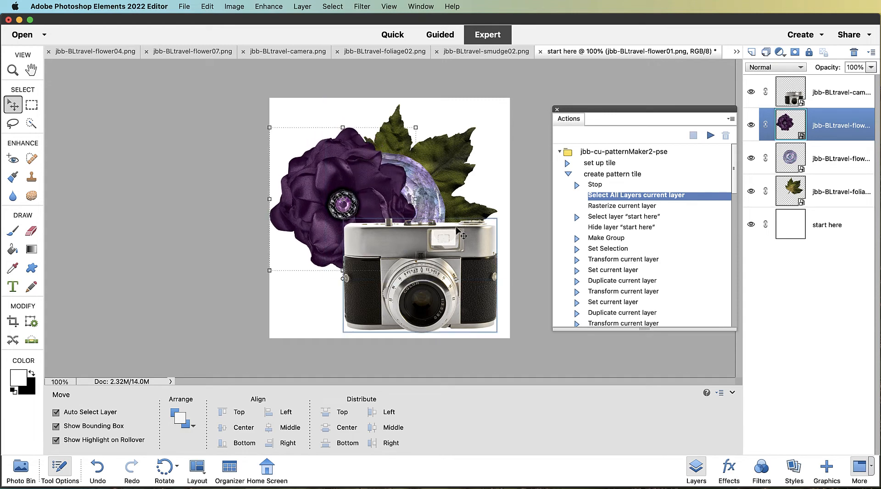
{"action": "right_click", "coordinate": [423, 196]}
{"action": "left_click", "coordinate": [437, 201]}
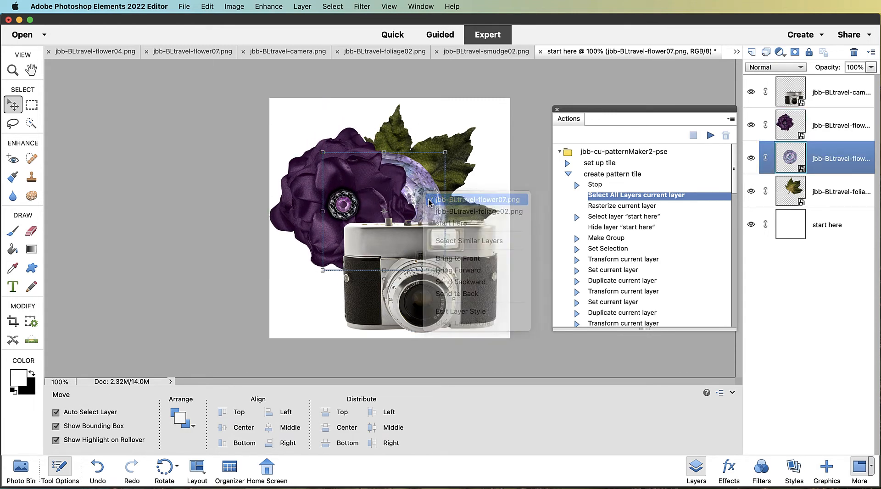
{"action": "left_click_drag", "start_coordinate": [432, 193], "coordinate": [453, 186]}
{"action": "right_click", "coordinate": [349, 201]}
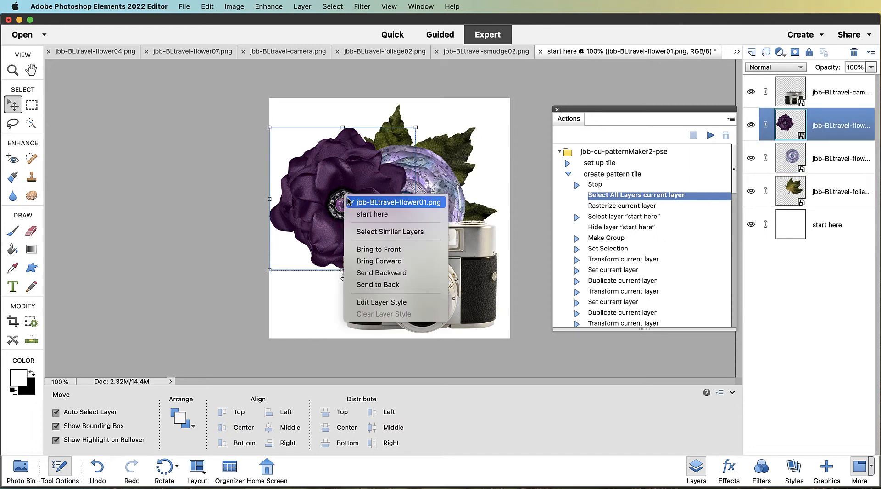
{"action": "left_click", "coordinate": [368, 203]}
{"action": "left_click_drag", "start_coordinate": [314, 202], "coordinate": [317, 221]}
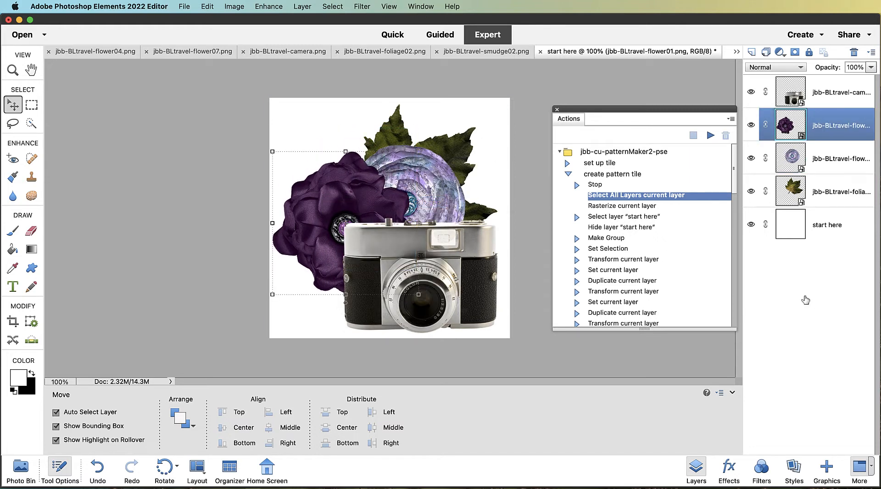
Run the "view full-size pattern" action again and zoom in to check the repeated tile
{"action": "scroll", "coordinate": [606, 221], "scroll_direction": "down", "scroll_amount": 10}
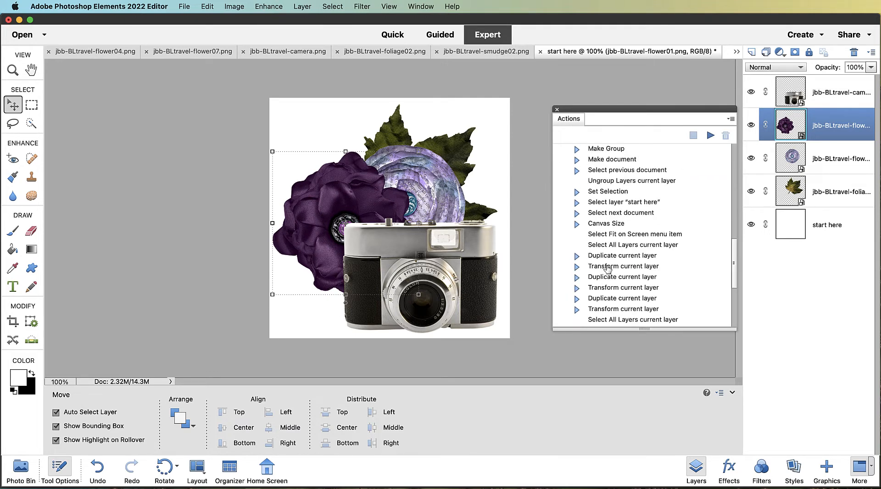
{"action": "scroll", "coordinate": [608, 268], "scroll_direction": "up", "scroll_amount": 3}
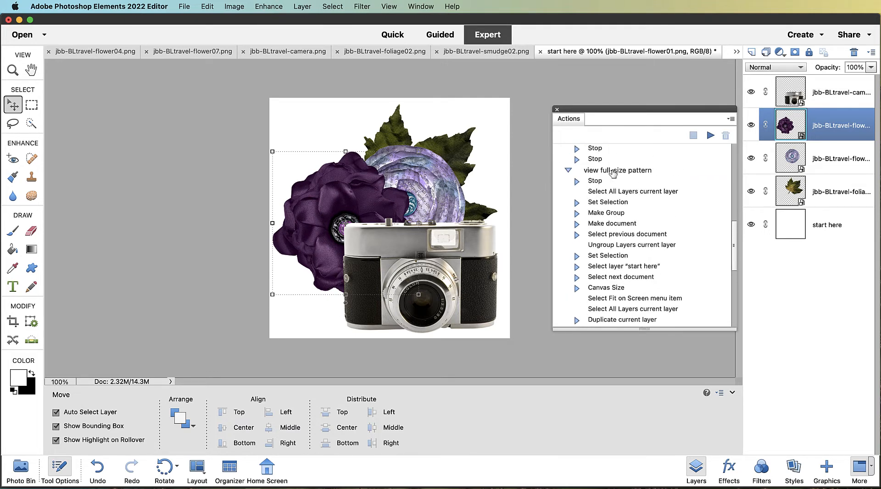
{"action": "left_click", "coordinate": [613, 172]}
{"action": "left_click", "coordinate": [711, 135]}
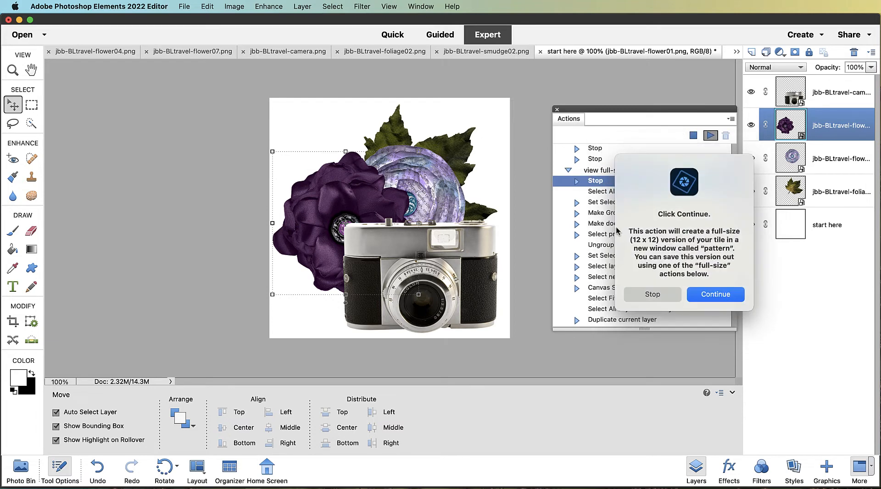
{"action": "left_click", "coordinate": [714, 296]}
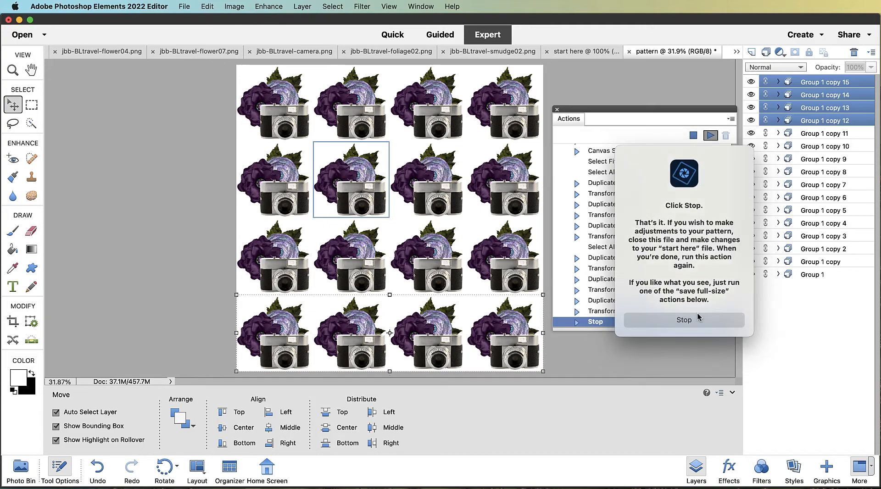
{"action": "left_click", "coordinate": [697, 314]}
{"action": "scroll", "coordinate": [275, 119], "scroll_direction": "up", "scroll_amount": 5}
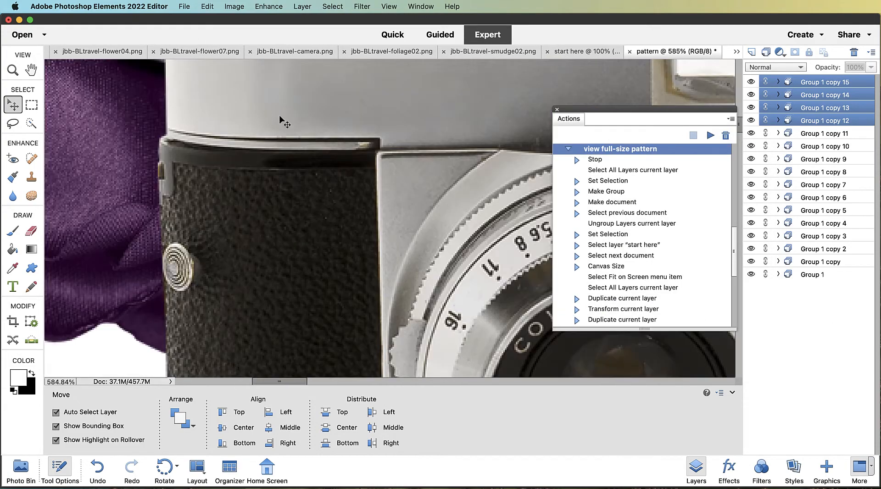
{"action": "scroll", "coordinate": [312, 134], "scroll_direction": "down", "scroll_amount": 5}
{"action": "left_click_drag", "start_coordinate": [335, 139], "coordinate": [371, 330]}
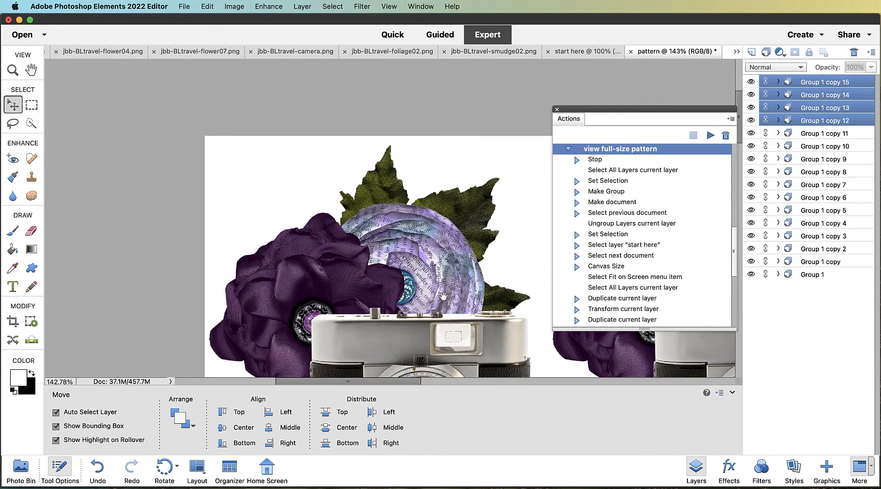
{"action": "left_click_drag", "start_coordinate": [443, 297], "coordinate": [373, 135]}
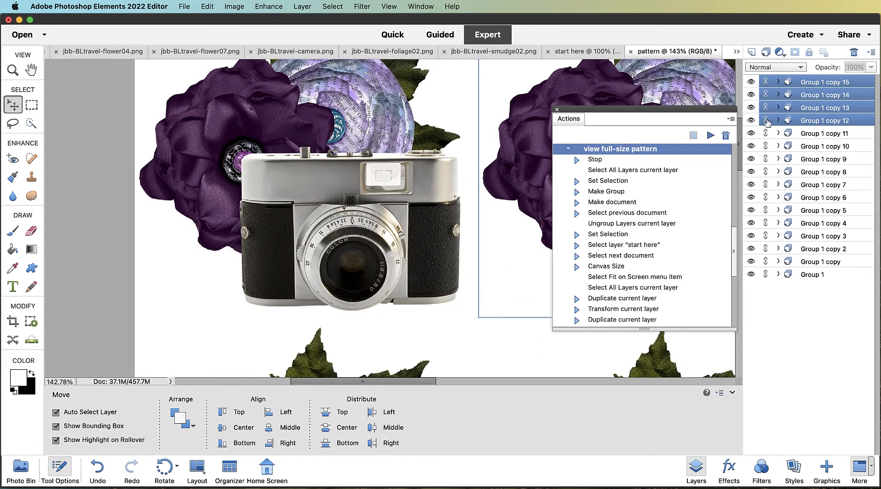
Resume the "create pattern tile" action from its "Select All Layers current layer" step on the start here tile, stopping at its prompt
{"action": "scroll", "coordinate": [659, 165], "scroll_direction": "up", "scroll_amount": 10}
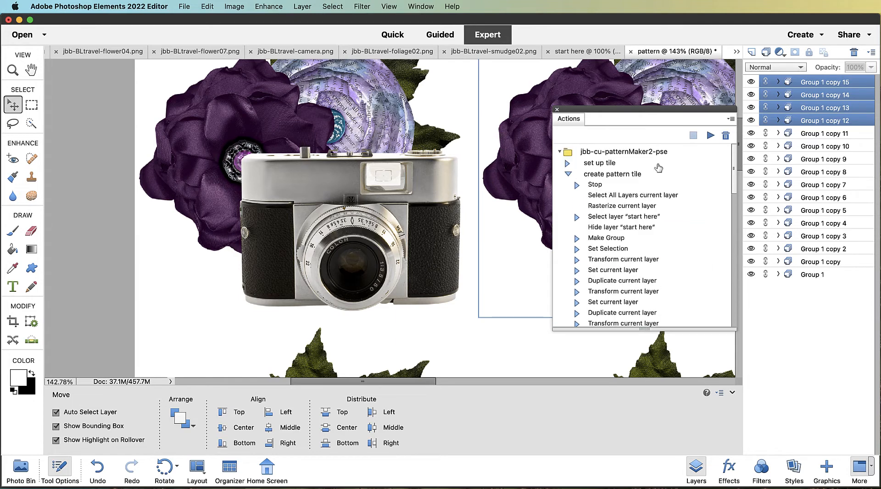
{"action": "left_click", "coordinate": [625, 196]}
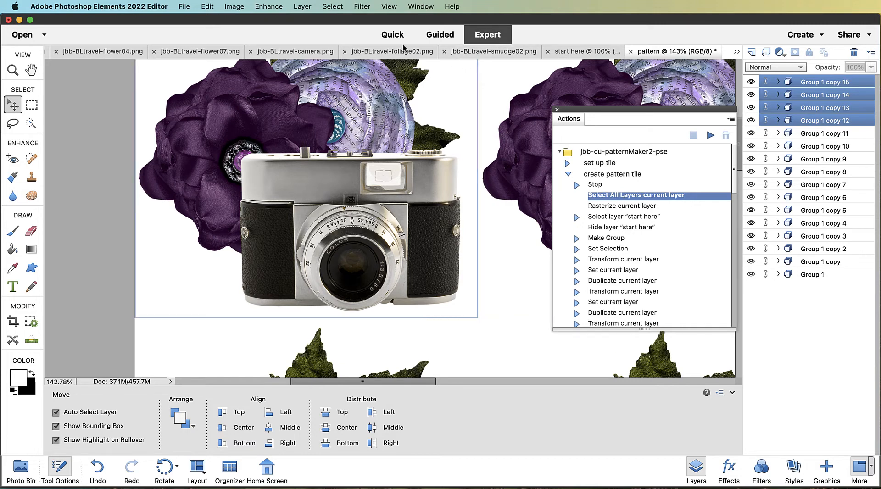
{"action": "left_click", "coordinate": [568, 54]}
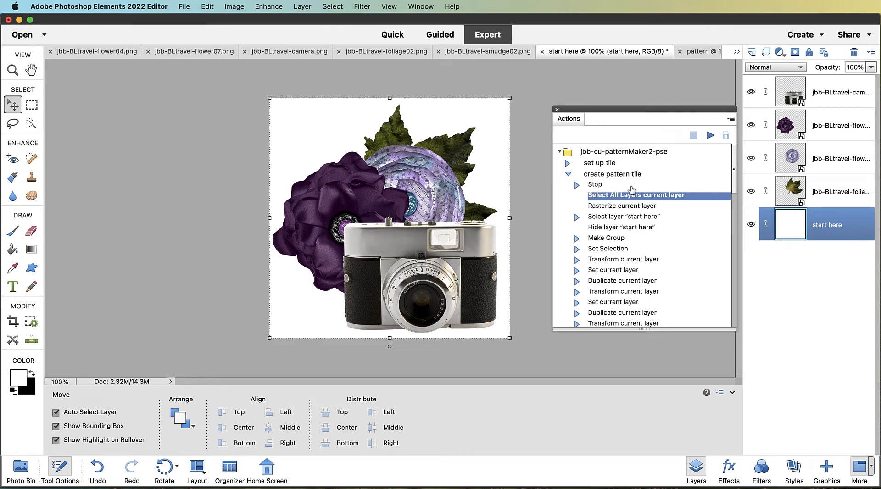
{"action": "left_click", "coordinate": [710, 136]}
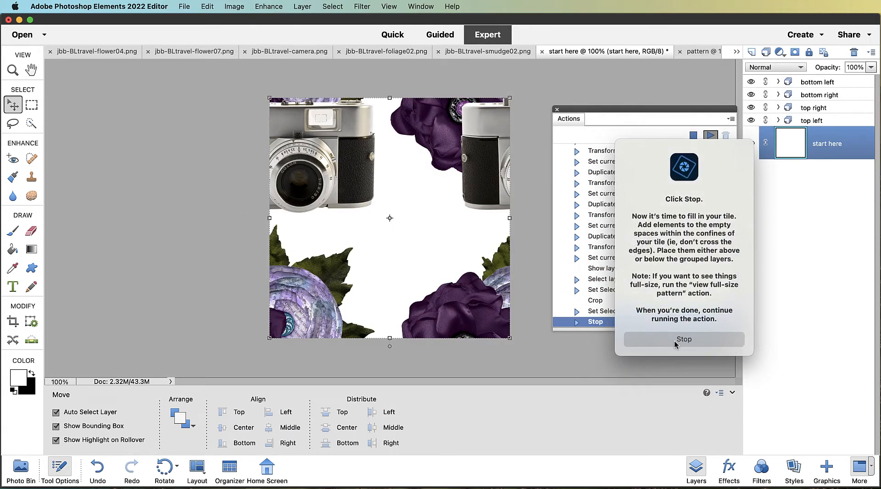
{"action": "left_click", "coordinate": [684, 339]}
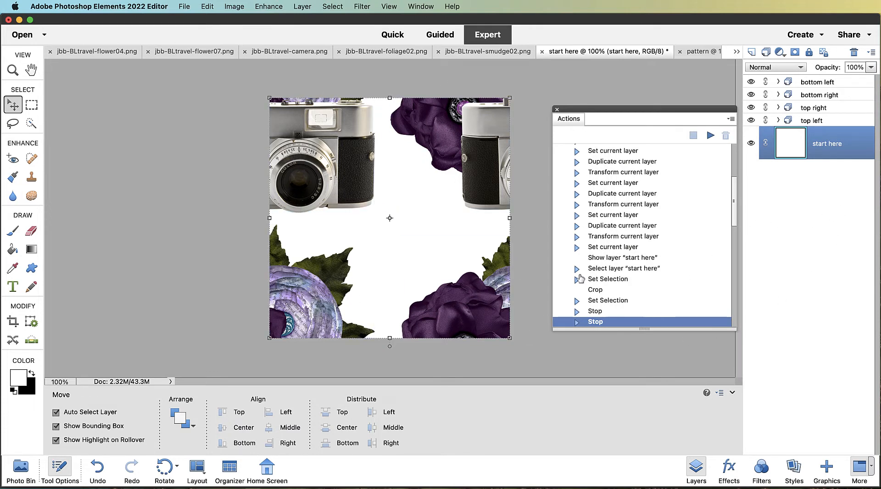
Open the Photo Bin and place the white pearl flower onto the center of the tile
{"action": "left_click", "coordinate": [779, 120]}
{"action": "left_click", "coordinate": [778, 121]}
{"action": "left_click", "coordinate": [21, 473]}
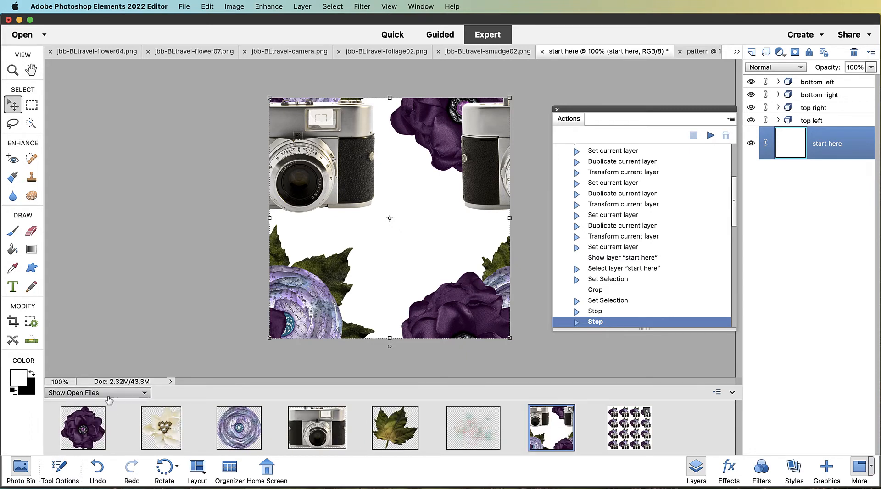
{"action": "left_click_drag", "start_coordinate": [161, 428], "coordinate": [393, 240]}
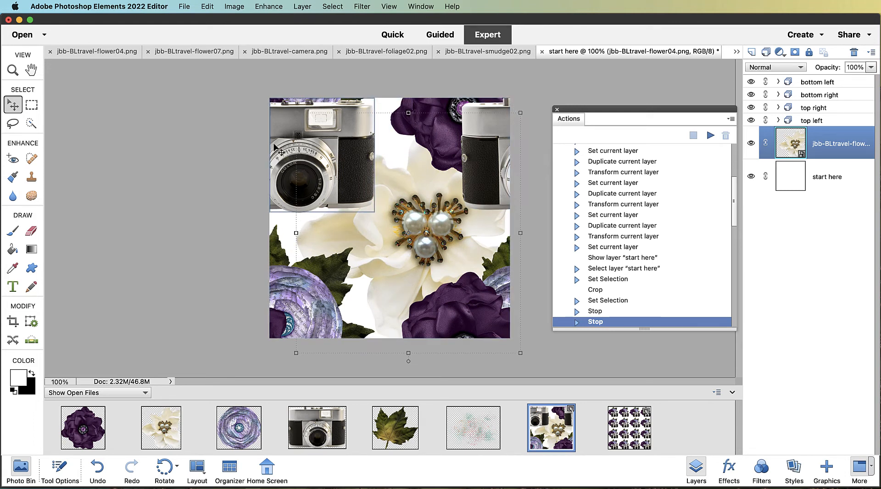
{"action": "mouse_move", "coordinate": [294, 234]}
{"action": "left_mouse_down"}
{"action": "mouse_move", "coordinate": [365, 234]}
{"action": "mouse_move", "coordinate": [304, 233]}
{"action": "left_mouse_up"}
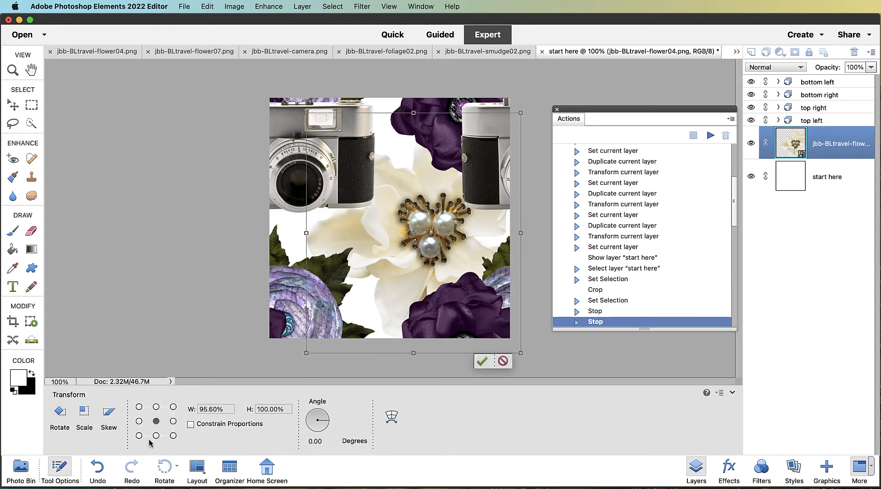
Scale the white flower proportionally to about 65%, move it toward the lower right, and commit the transform
{"action": "left_click", "coordinate": [109, 412]}
{"action": "left_click", "coordinate": [191, 425]}
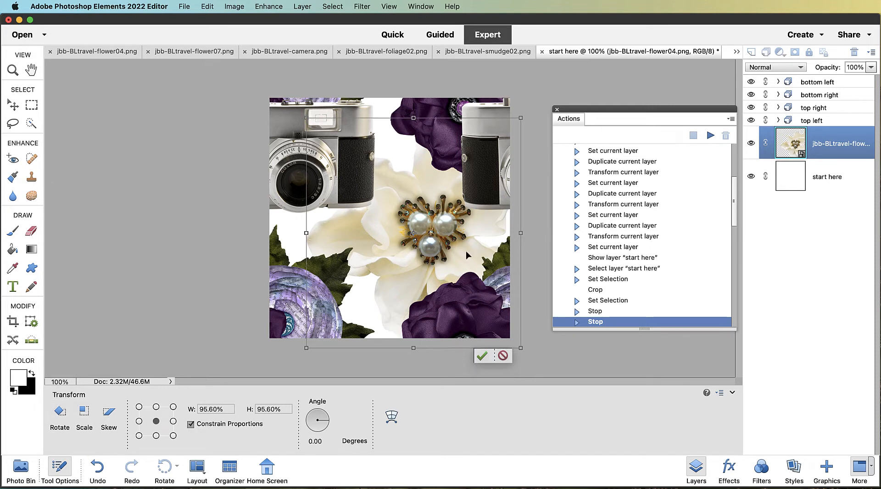
{"action": "left_click_drag", "start_coordinate": [520, 348], "coordinate": [452, 275]}
{"action": "left_click_drag", "start_coordinate": [404, 229], "coordinate": [460, 256]}
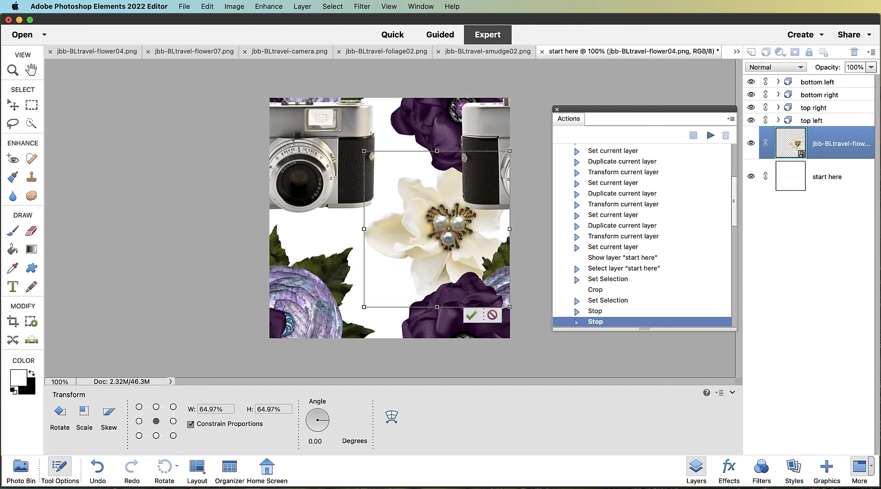
{"action": "left_click", "coordinate": [473, 316]}
{"action": "left_click", "coordinate": [27, 473]}
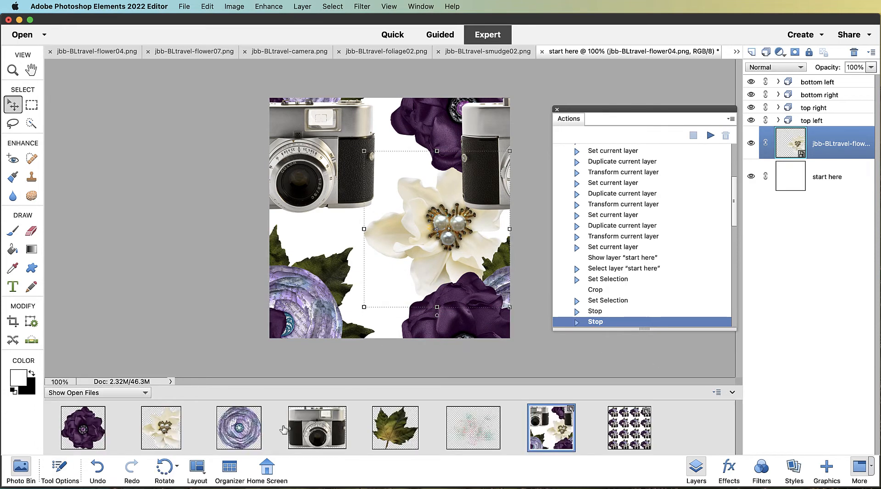
Place the smudge paper from the Photo Bin onto the tile, move its layer below the white flower, and nudge it down
{"action": "mouse_move", "coordinate": [467, 448]}
{"action": "left_mouse_down"}
{"action": "mouse_move", "coordinate": [472, 437]}
{"action": "mouse_move", "coordinate": [368, 293]}
{"action": "mouse_move", "coordinate": [366, 238]}
{"action": "mouse_move", "coordinate": [376, 240]}
{"action": "left_mouse_up"}
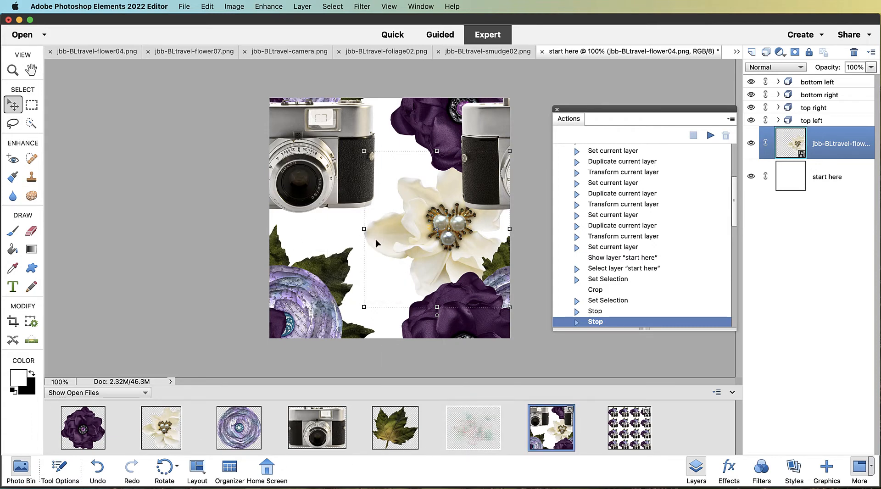
{"action": "left_click_drag", "start_coordinate": [830, 157], "coordinate": [829, 191]}
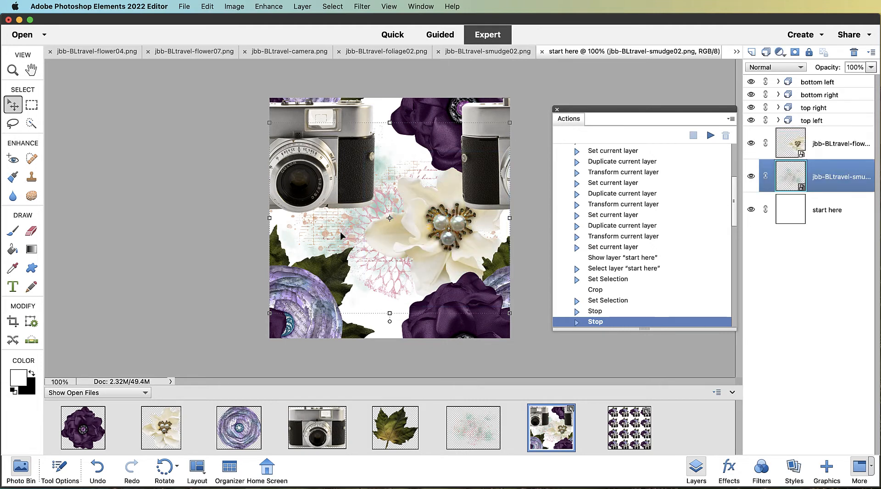
{"action": "mouse_move", "coordinate": [328, 237]}
{"action": "left_mouse_down"}
{"action": "mouse_move", "coordinate": [329, 216]}
{"action": "mouse_move", "coordinate": [330, 259]}
{"action": "left_mouse_up"}
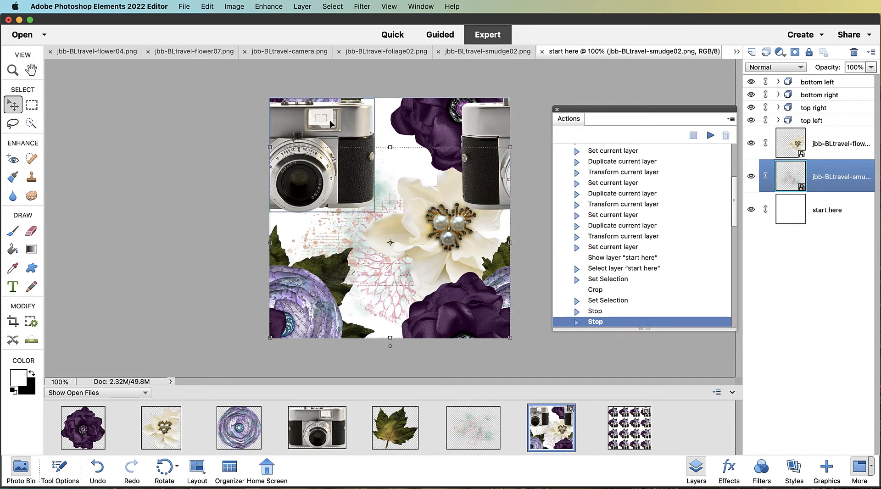
Run the "view full-size pattern" action, continuing through its prompts to build the full-size pattern document
{"action": "scroll", "coordinate": [642, 271], "scroll_direction": "down", "scroll_amount": 3}
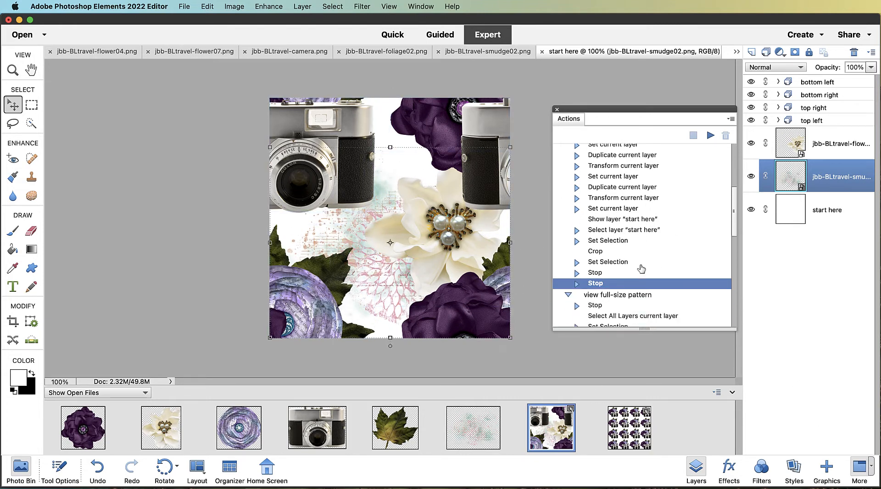
{"action": "left_click", "coordinate": [627, 271]}
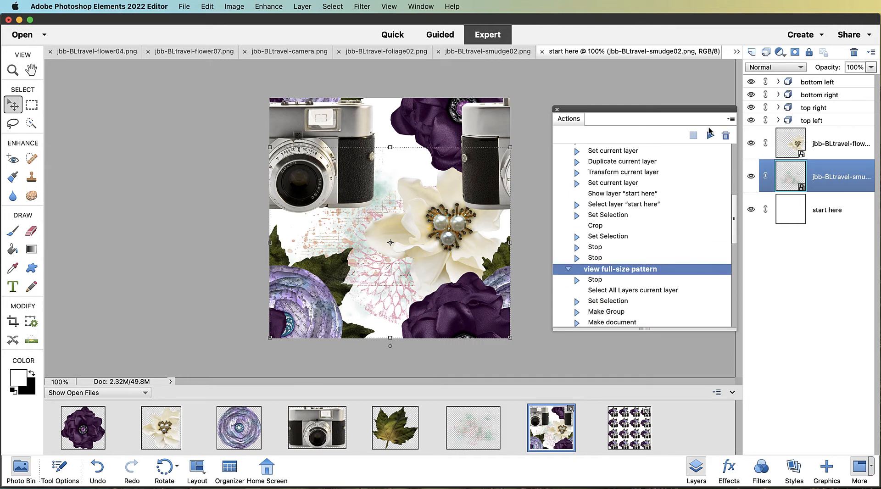
{"action": "left_click", "coordinate": [710, 135]}
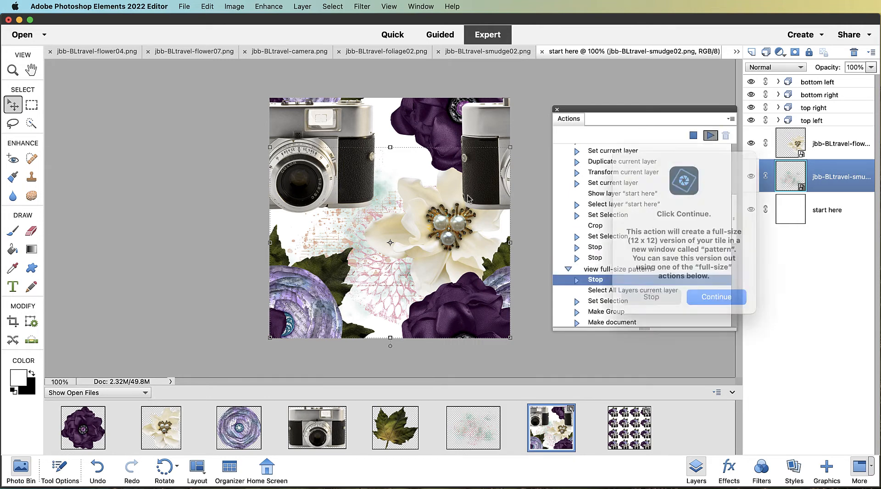
{"action": "left_click", "coordinate": [716, 294]}
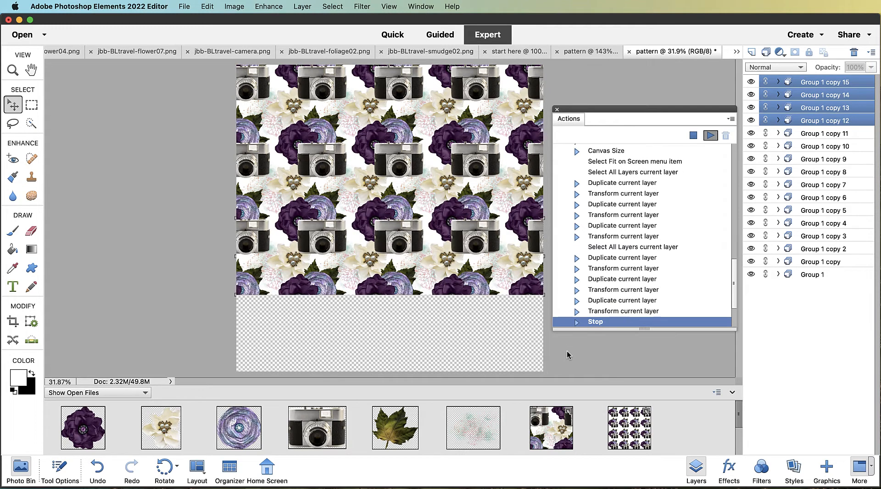
{"action": "left_click", "coordinate": [702, 322]}
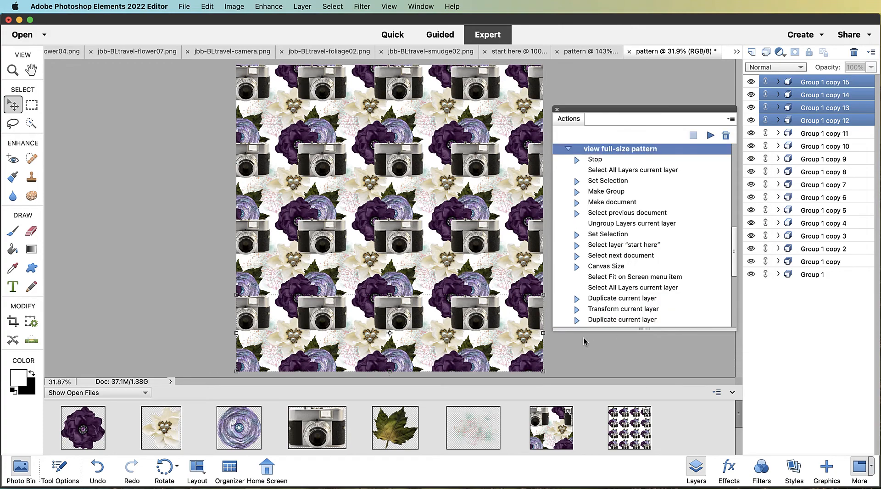
Zoom and pan around the full-size pattern to examine how the tile repeats
{"action": "scroll", "coordinate": [360, 208], "scroll_direction": "up", "scroll_amount": 6}
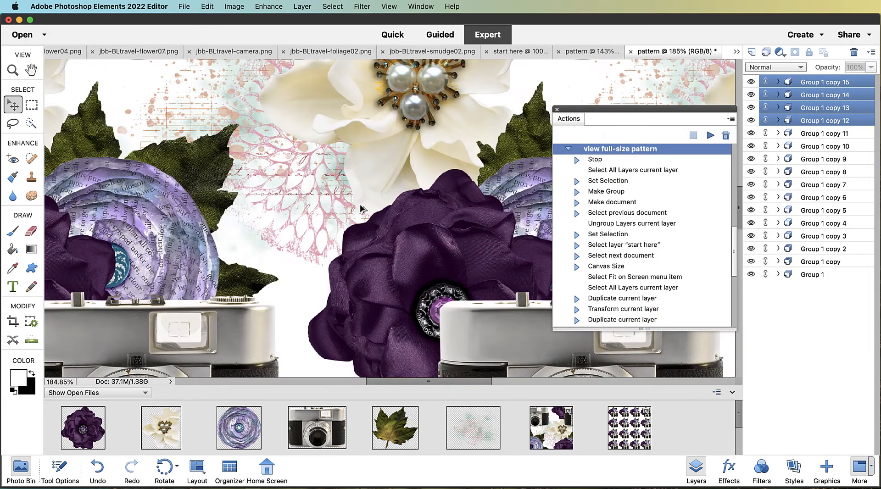
{"action": "left_click_drag", "start_coordinate": [319, 165], "coordinate": [550, 379]}
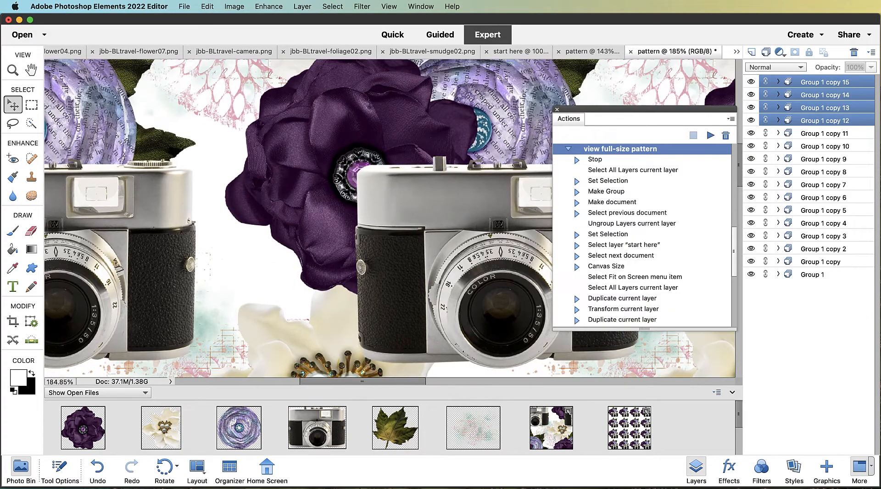
{"action": "left_click_drag", "start_coordinate": [258, 234], "coordinate": [516, 475]}
{"action": "scroll", "coordinate": [372, 259], "scroll_direction": "down", "scroll_amount": 5}
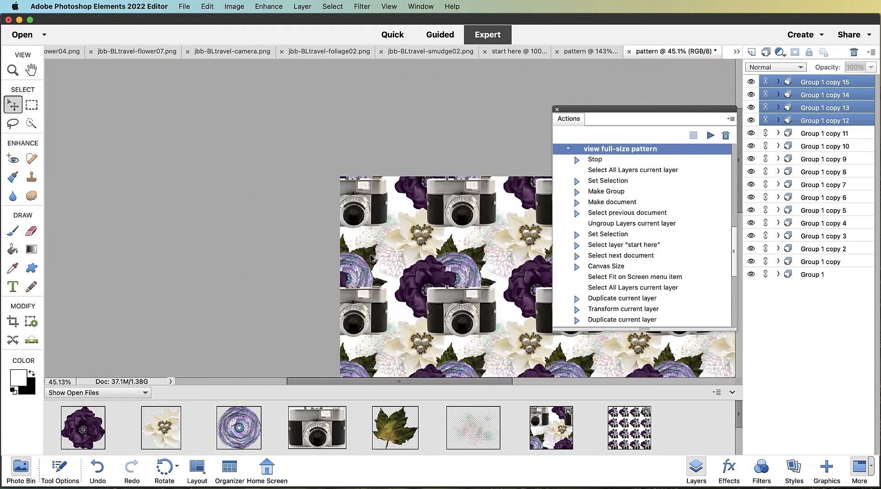
{"action": "scroll", "coordinate": [372, 258], "scroll_direction": "up", "scroll_amount": 2}
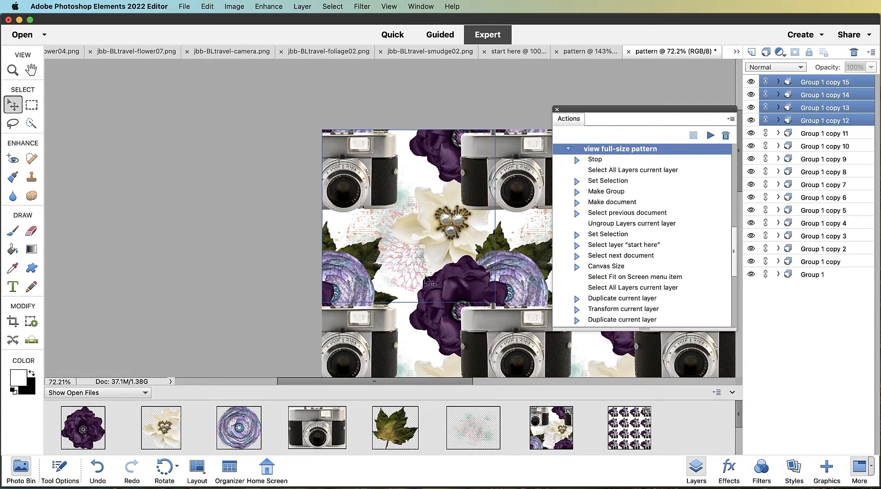
{"action": "scroll", "coordinate": [427, 299], "scroll_direction": "down", "scroll_amount": 3}
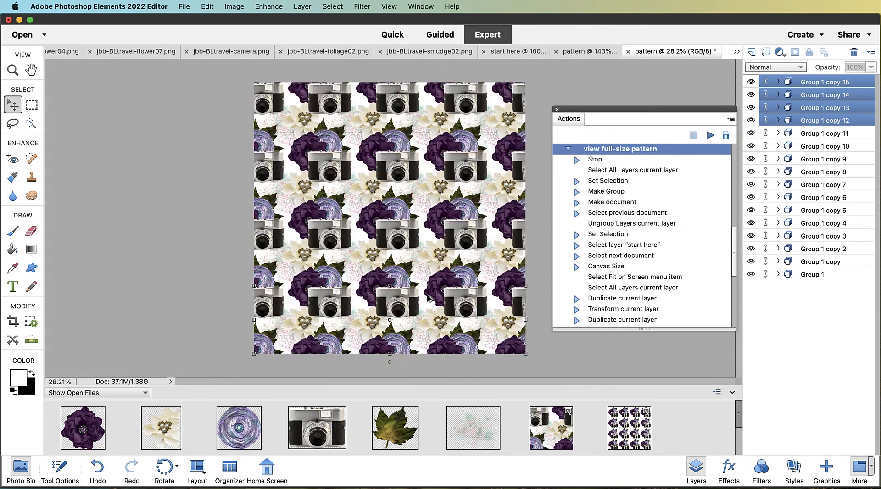
{"action": "scroll", "coordinate": [428, 298], "scroll_direction": "down", "scroll_amount": 1}
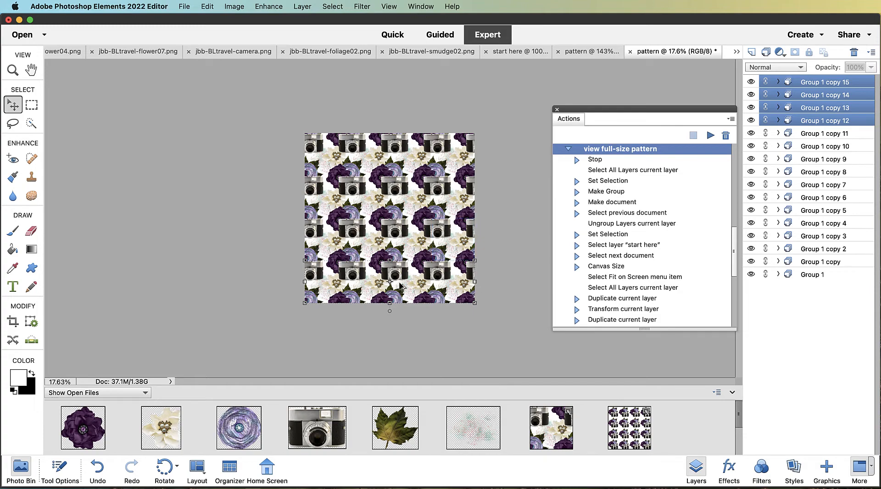
{"action": "scroll", "coordinate": [400, 285], "scroll_direction": "down", "scroll_amount": 2}
{"action": "scroll", "coordinate": [400, 285], "scroll_direction": "up", "scroll_amount": 3}
{"action": "scroll", "coordinate": [400, 286], "scroll_direction": "up", "scroll_amount": 2}
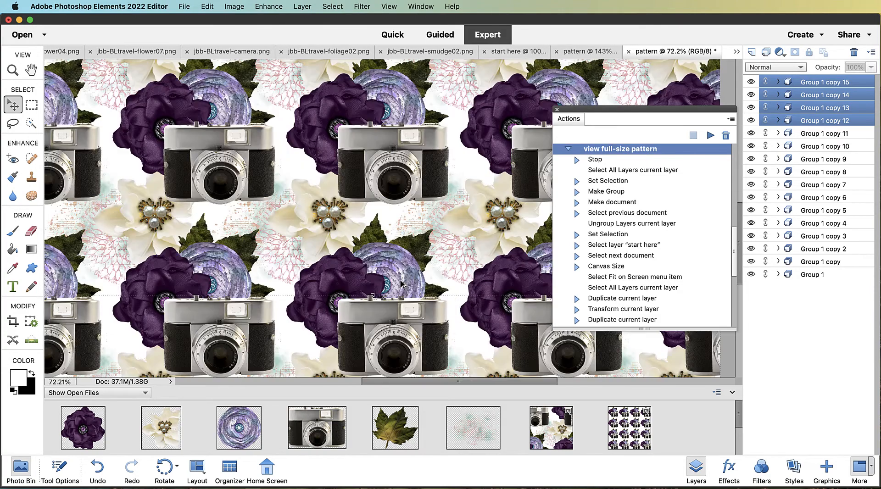
{"action": "scroll", "coordinate": [400, 286], "scroll_direction": "down", "scroll_amount": 1}
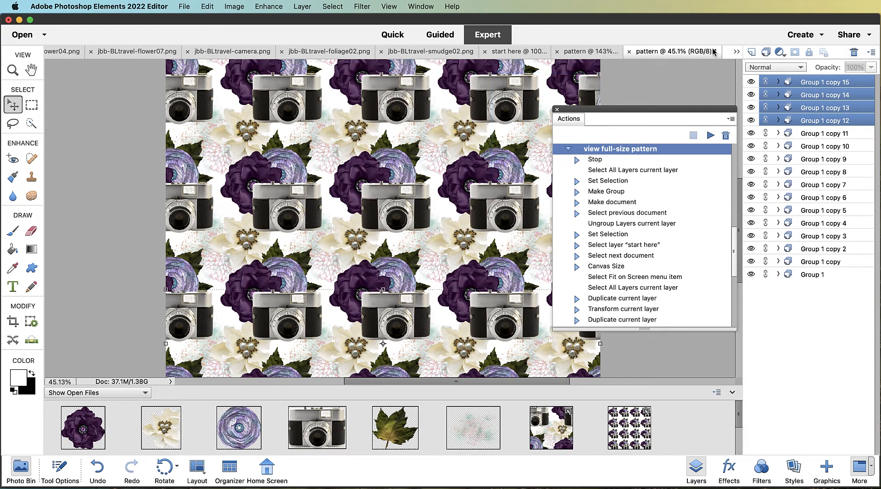
Close the new full-size pattern document without saving it
{"action": "left_click", "coordinate": [629, 52]}
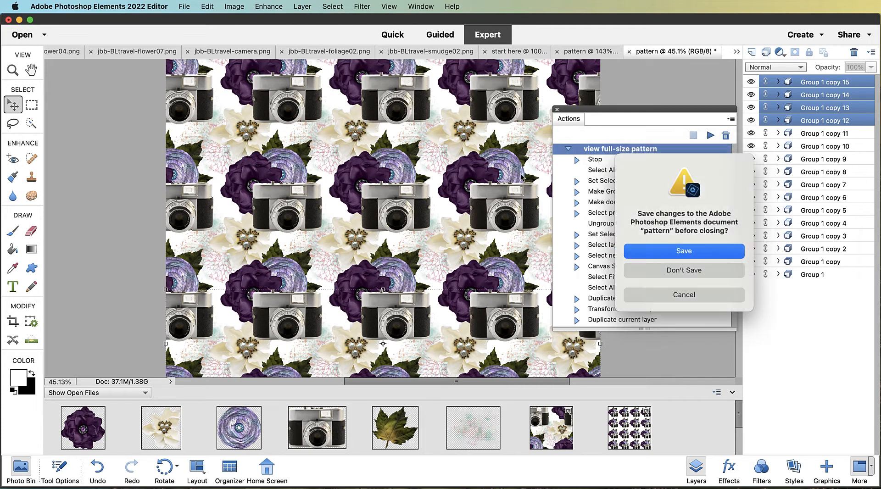
{"action": "left_click", "coordinate": [689, 253]}
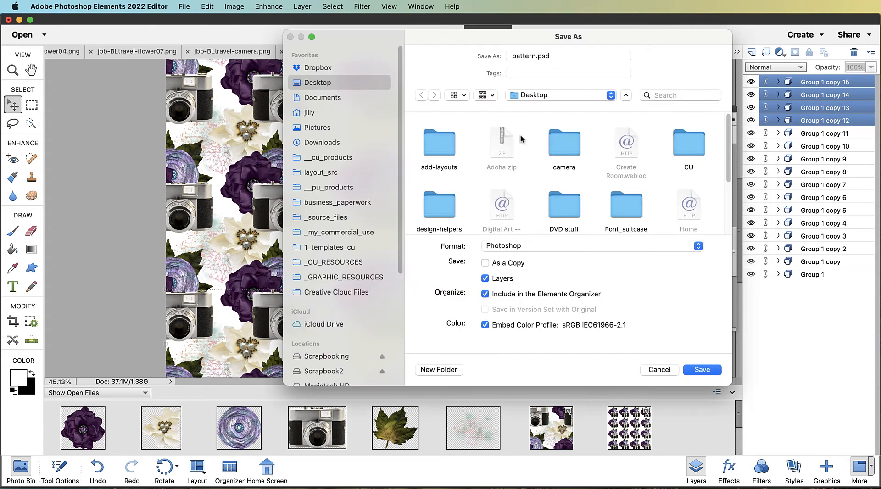
{"action": "left_click", "coordinate": [659, 370]}
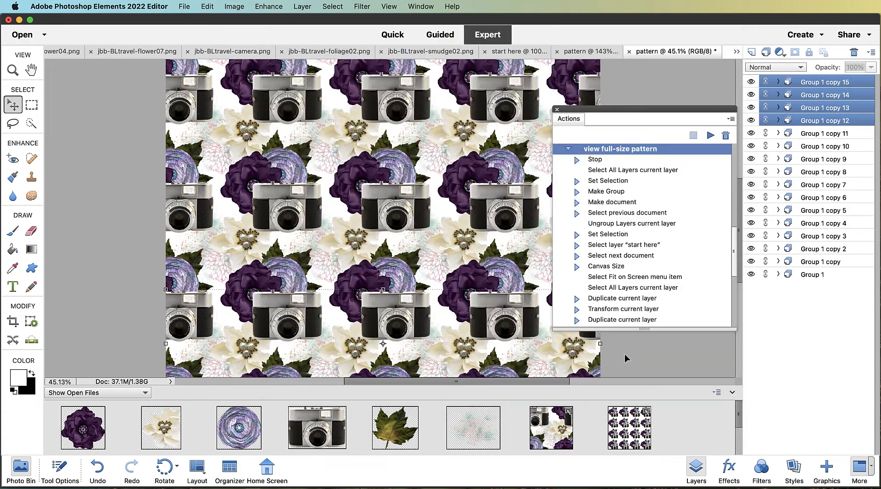
{"action": "left_click", "coordinate": [568, 150]}
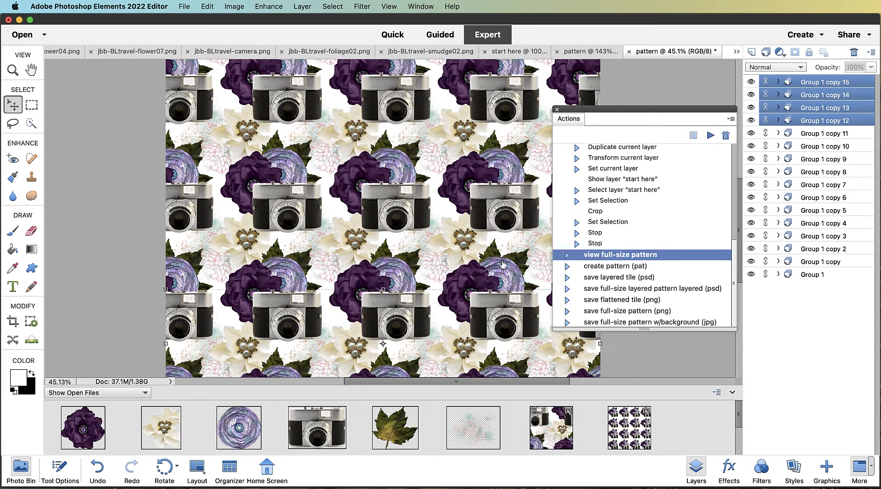
{"action": "left_click", "coordinate": [630, 51]}
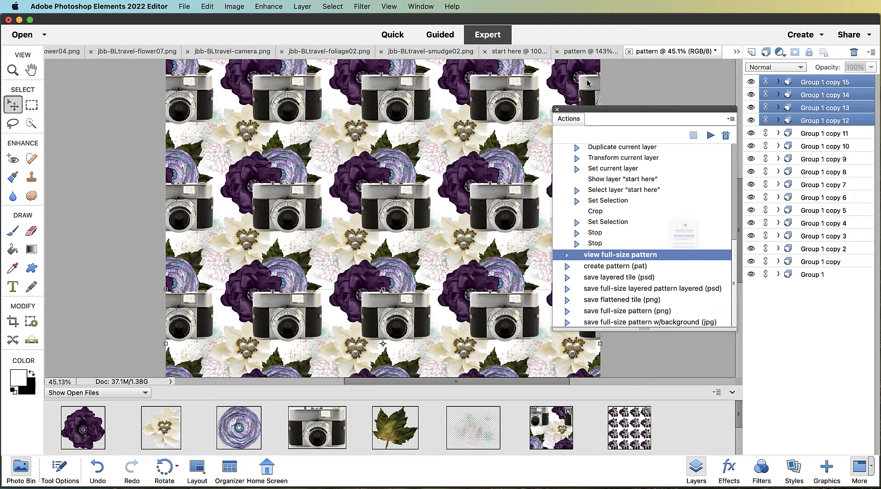
{"action": "left_click", "coordinate": [672, 276]}
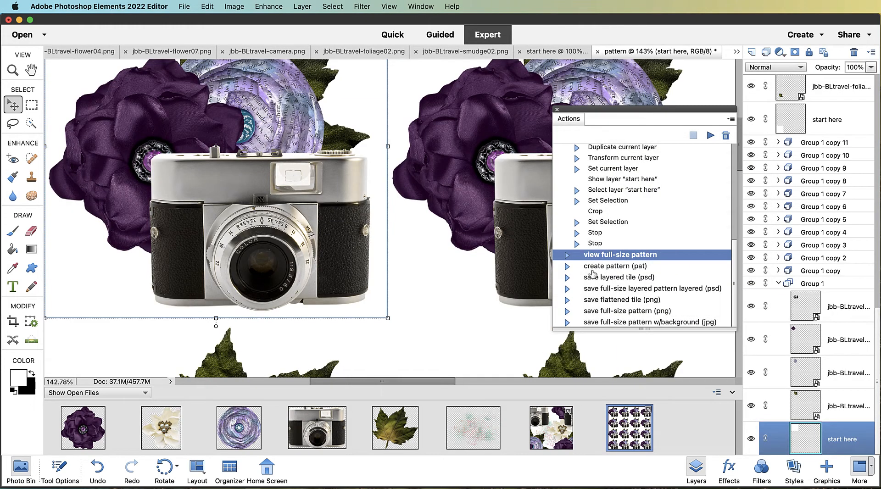
Close the earlier pattern document without saving, returning to the start here tile
{"action": "scroll", "coordinate": [654, 218], "scroll_direction": "up", "scroll_amount": 3}
{"action": "scroll", "coordinate": [653, 218], "scroll_direction": "up", "scroll_amount": 3}
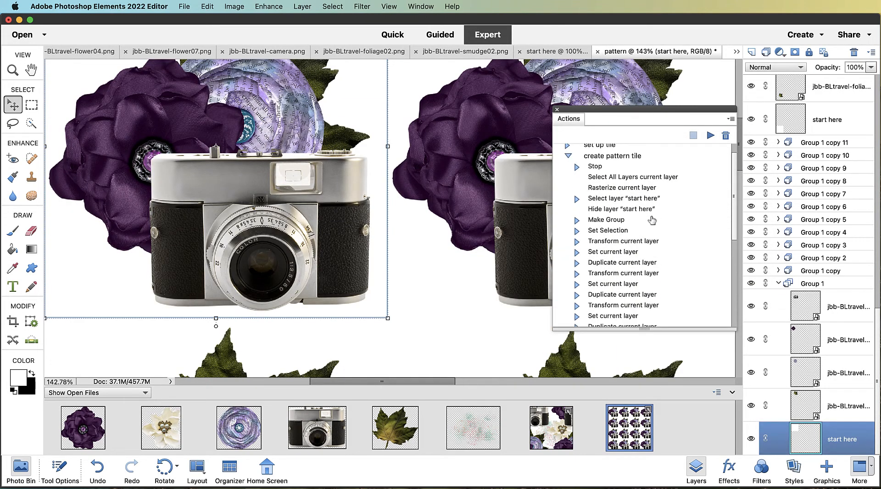
{"action": "left_click", "coordinate": [618, 179]}
{"action": "scroll", "coordinate": [314, 173], "scroll_direction": "down", "scroll_amount": 5}
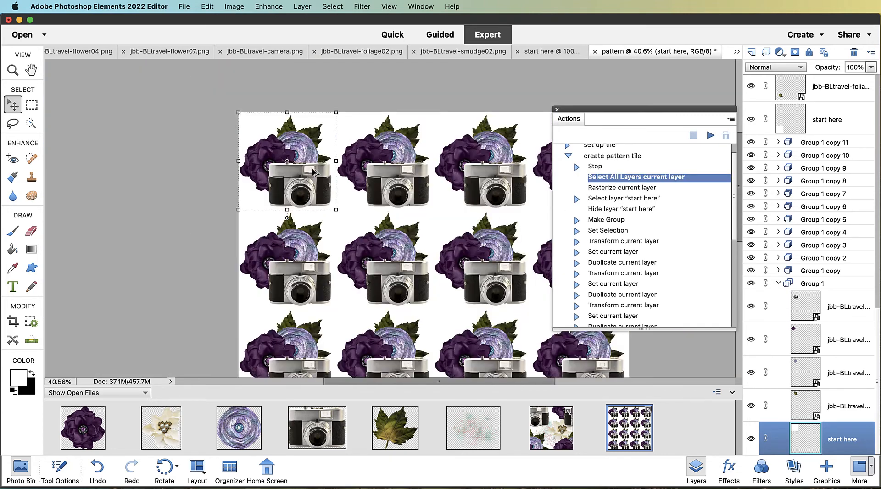
{"action": "scroll", "coordinate": [317, 174], "scroll_direction": "down", "scroll_amount": 3}
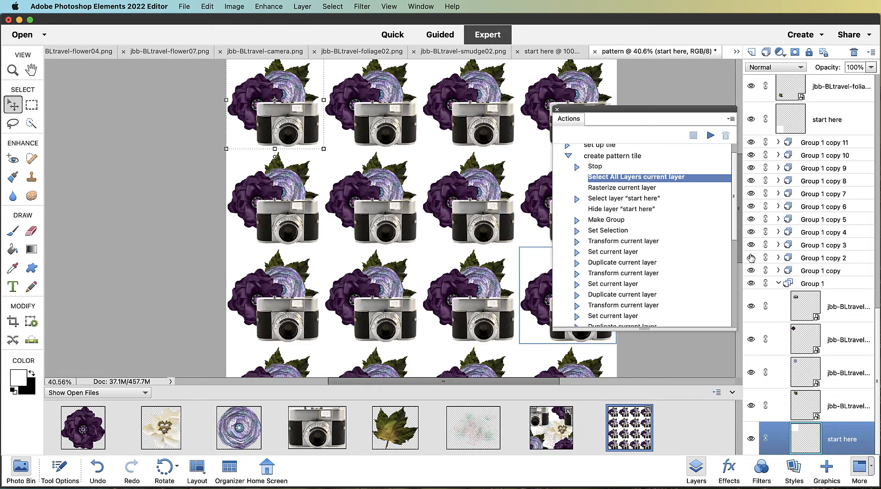
{"action": "left_click", "coordinate": [595, 51]}
{"action": "left_click", "coordinate": [673, 277]}
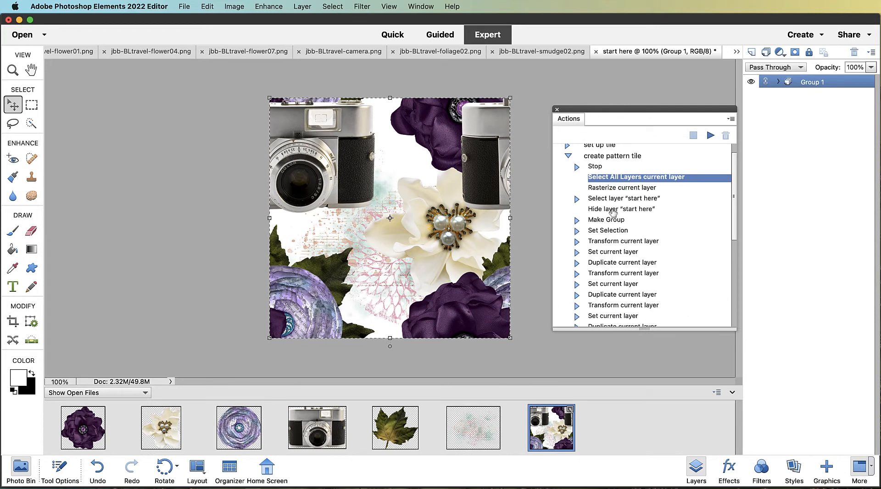
Collapse the action list and ungroup Group 1 on the start here tile
{"action": "left_click", "coordinate": [570, 158]}
{"action": "left_click", "coordinate": [567, 157]}
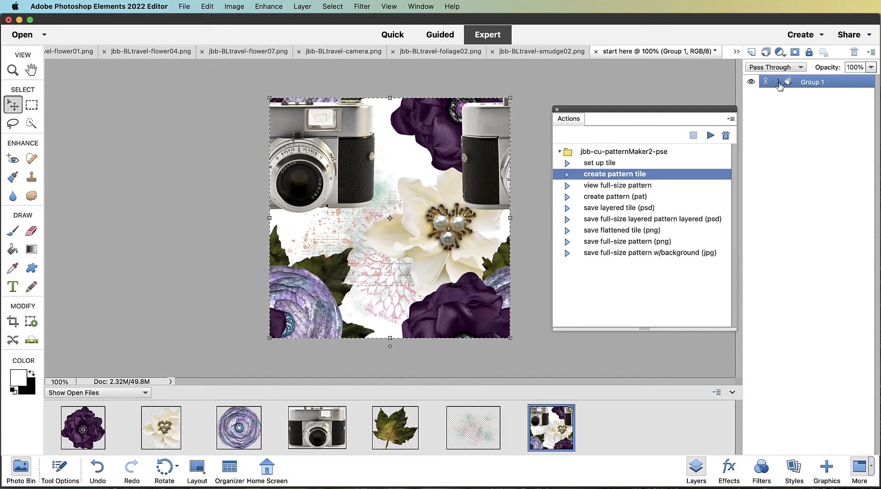
{"action": "left_click", "coordinate": [779, 83]}
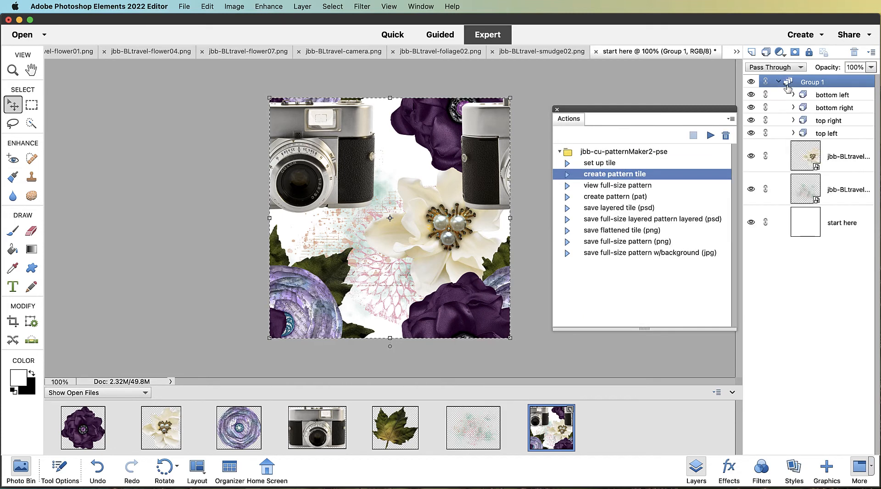
{"action": "right_click", "coordinate": [835, 85]}
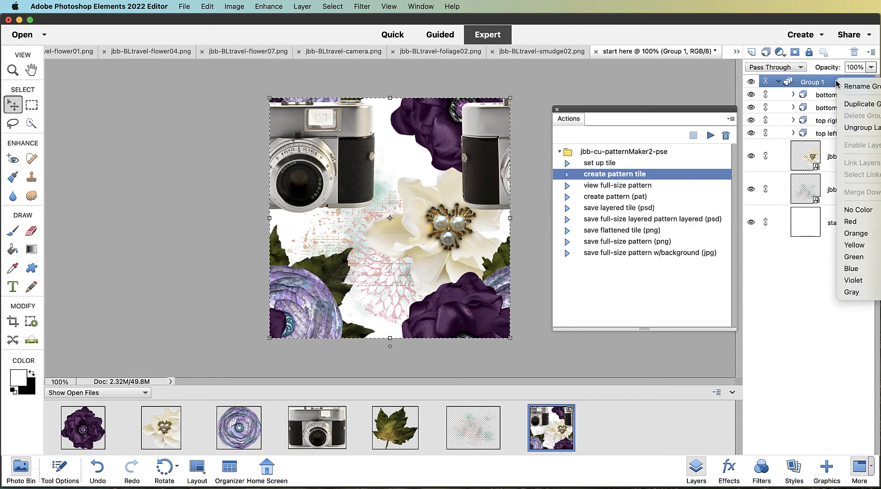
{"action": "left_click", "coordinate": [849, 130]}
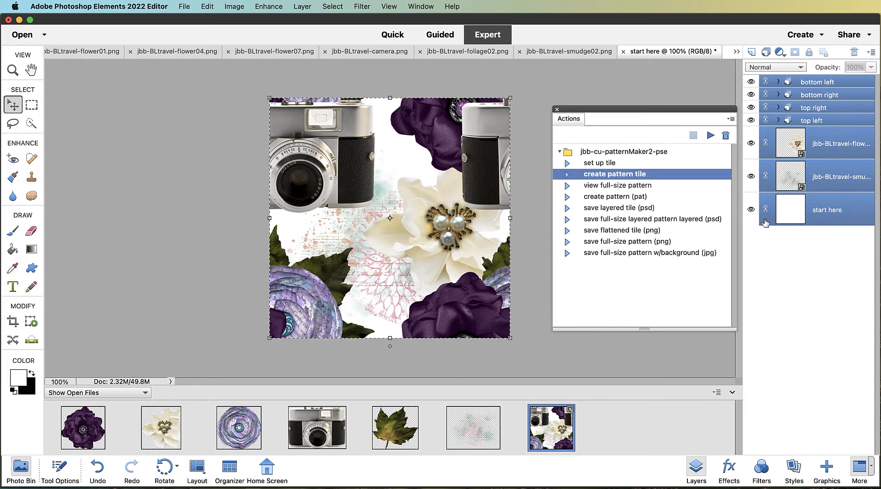
Hide the start here layer and select the "create pattern (pat)" action
{"action": "left_click", "coordinate": [751, 211]}
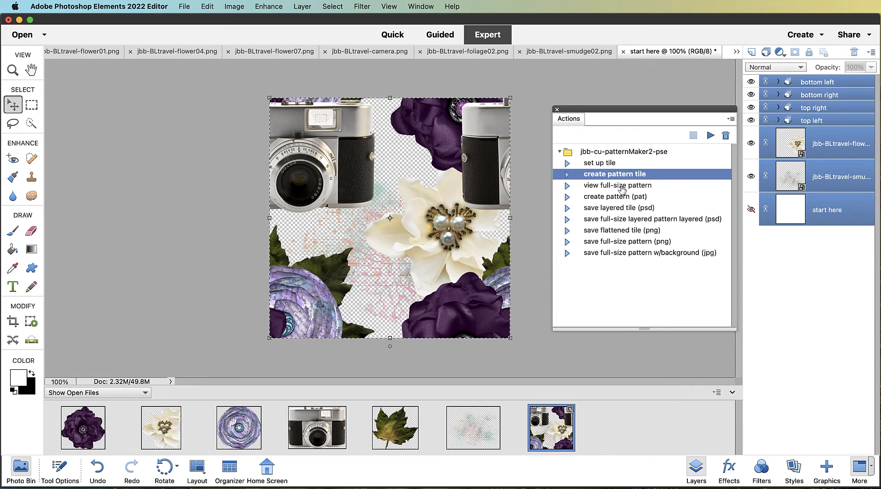
{"action": "left_click", "coordinate": [613, 197]}
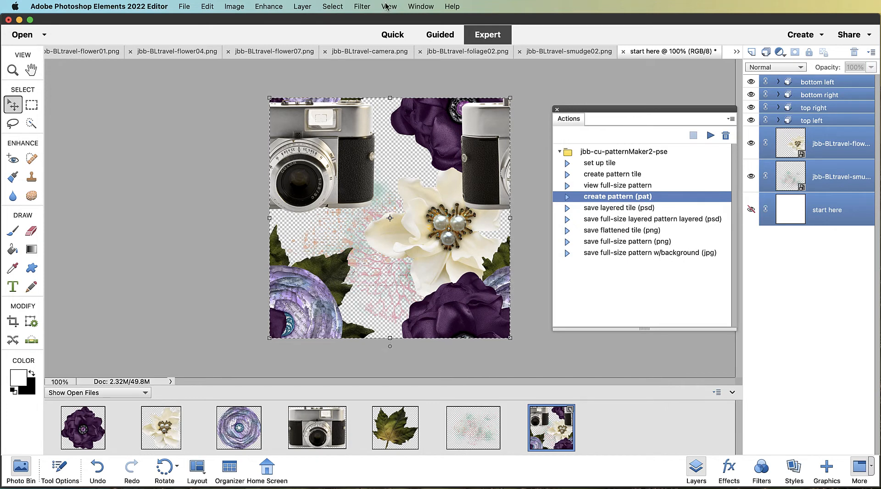
Open the Preset Manager and switch its preset type to Patterns to review the saved patterns
{"action": "left_click", "coordinate": [210, 6]}
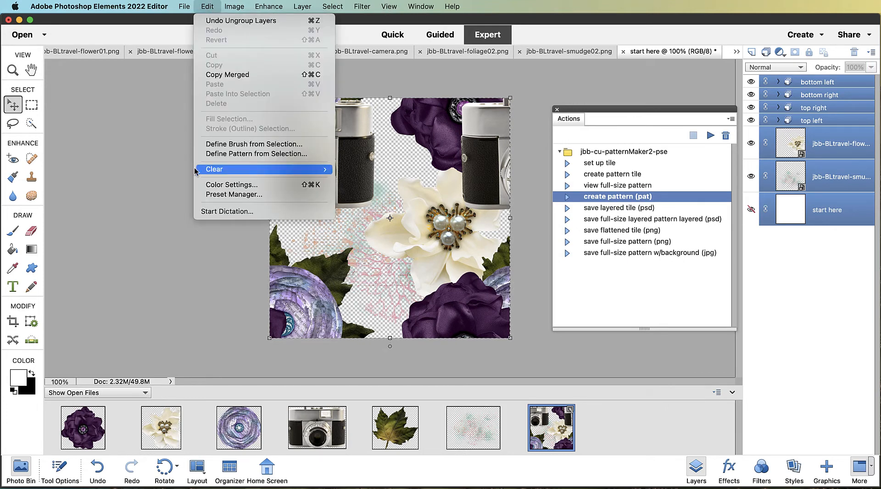
{"action": "left_click", "coordinate": [206, 194]}
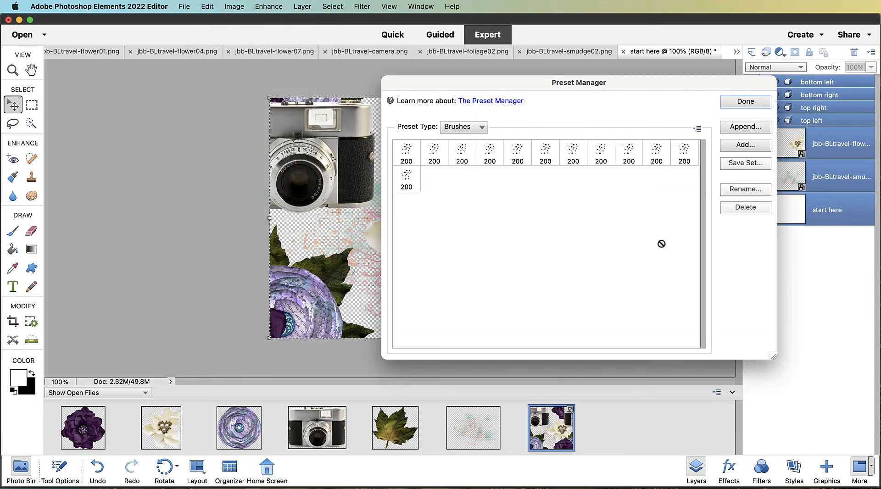
{"action": "left_click", "coordinate": [452, 128]}
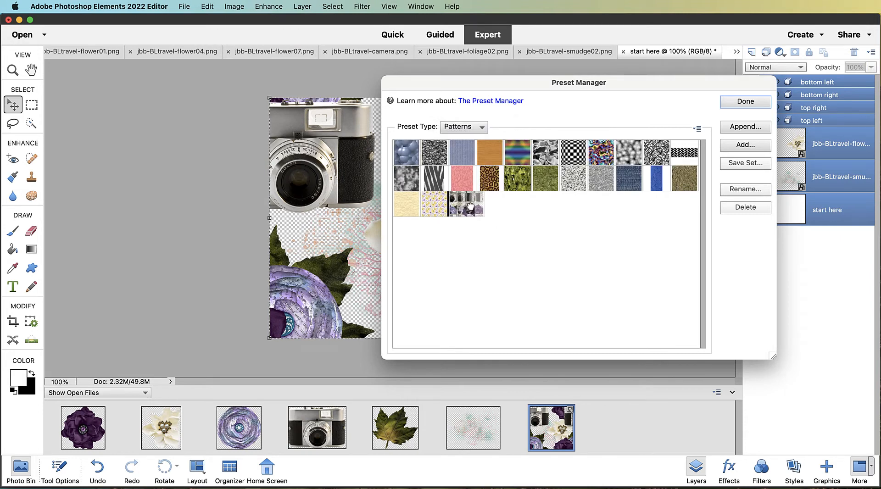
Close the Preset Manager and run the create pattern (pat) action, naming the new pattern tile
{"action": "left_click_drag", "start_coordinate": [459, 200], "coordinate": [626, 170]}
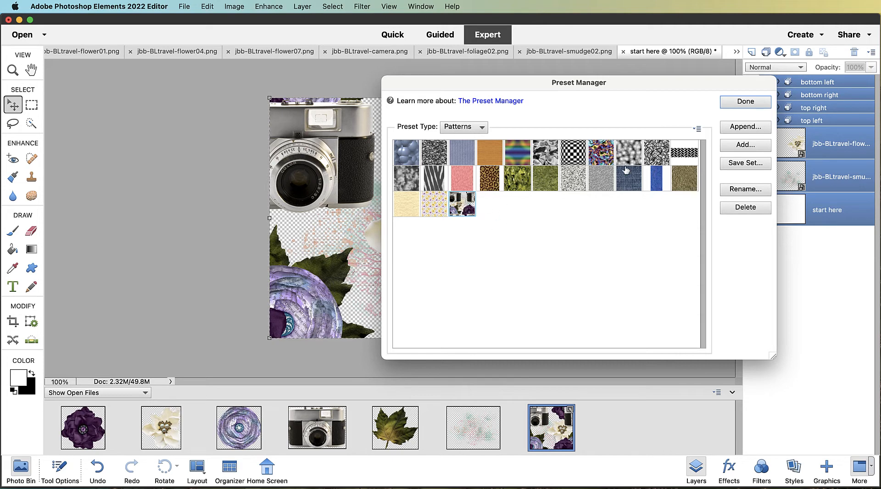
{"action": "left_click", "coordinate": [745, 102]}
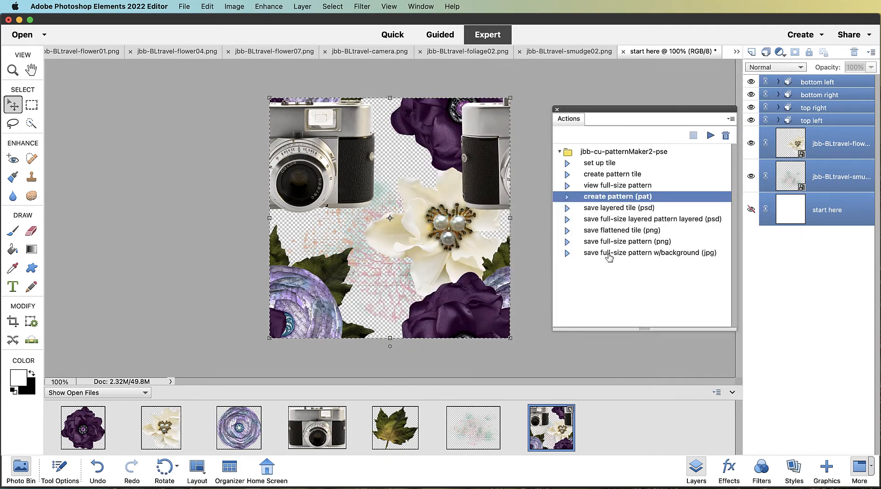
{"action": "left_click", "coordinate": [711, 136]}
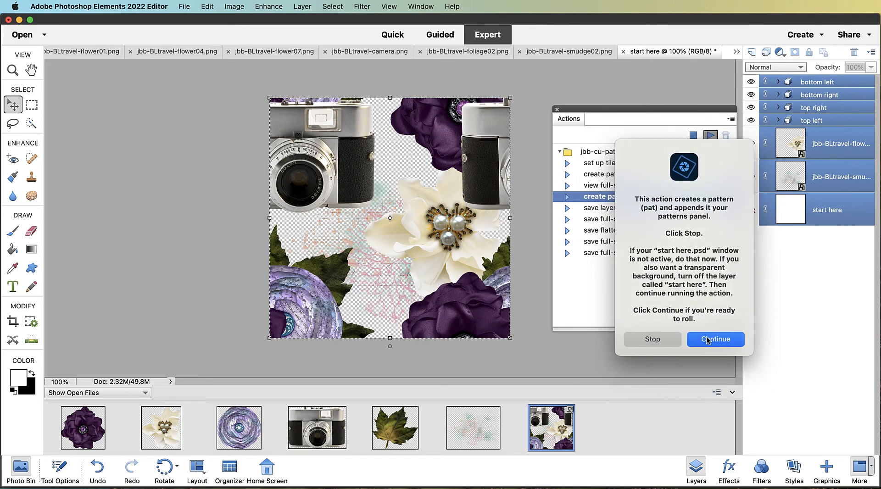
{"action": "left_click", "coordinate": [707, 338]}
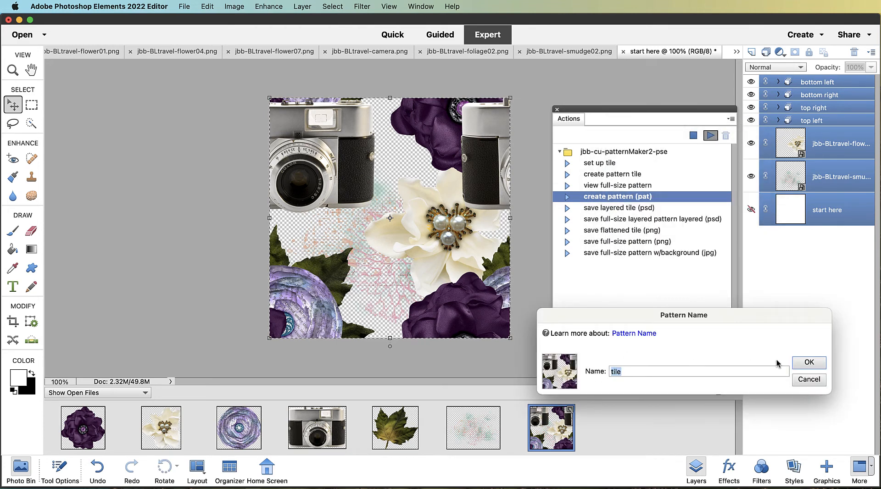
{"action": "left_click", "coordinate": [809, 363]}
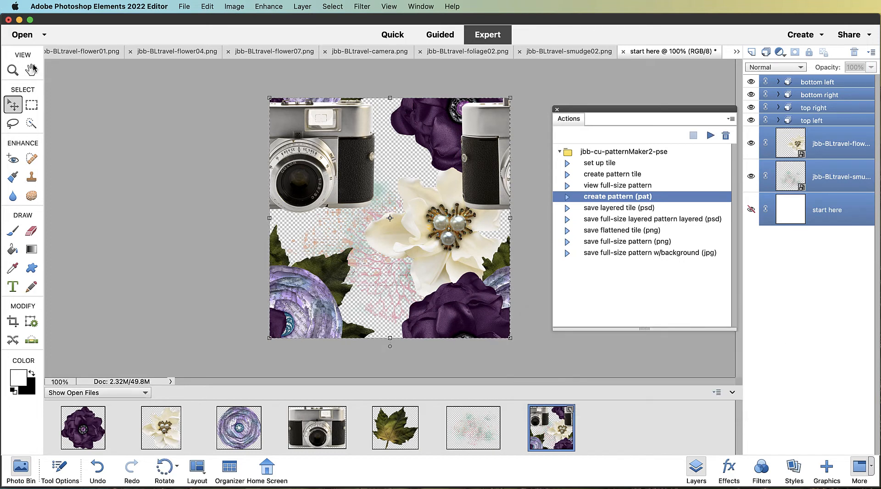
Open the Preset Manager's Patterns list to check for the new tile pattern, then close it
{"action": "left_click", "coordinate": [199, 6]}
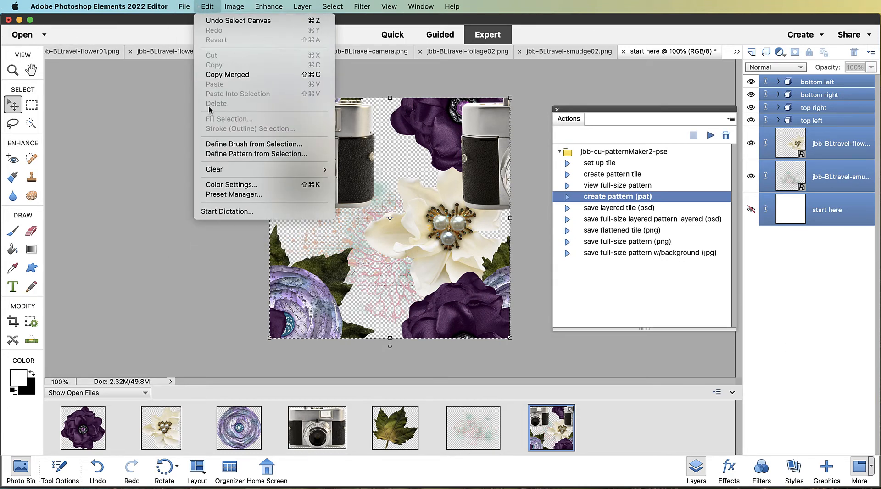
{"action": "left_click", "coordinate": [234, 194]}
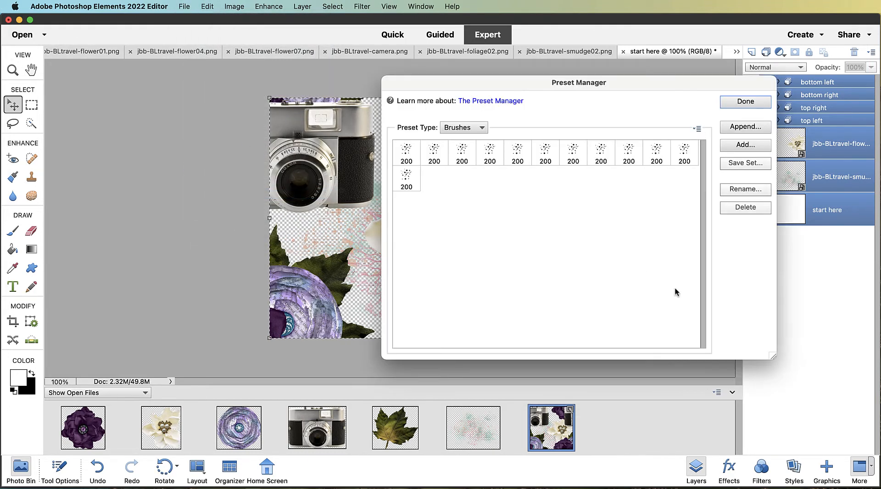
{"action": "left_click", "coordinate": [473, 128]}
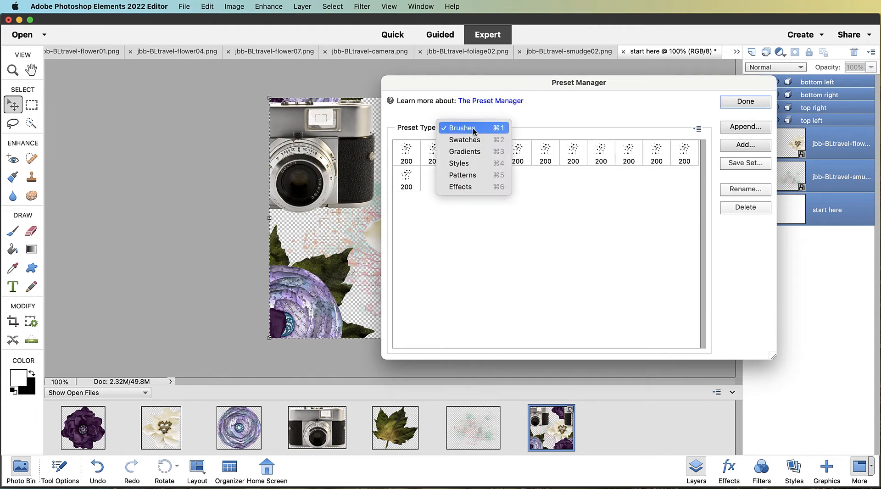
{"action": "left_click", "coordinate": [475, 177]}
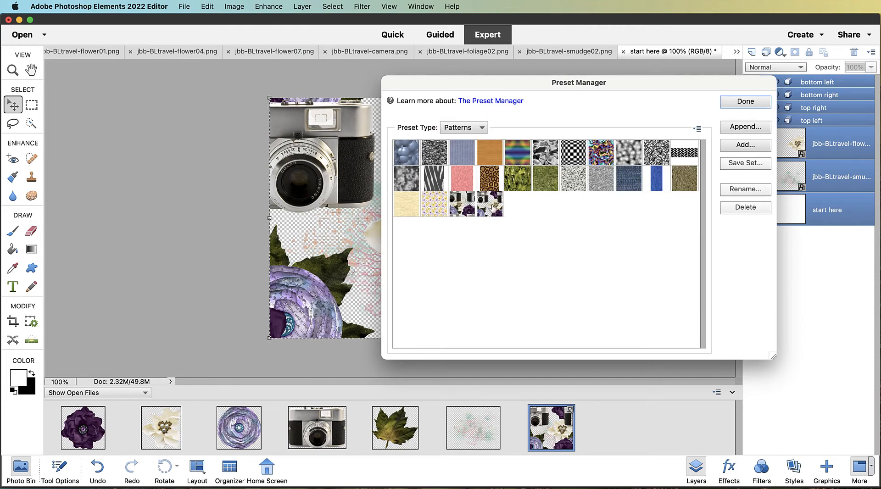
{"action": "left_click", "coordinate": [745, 102]}
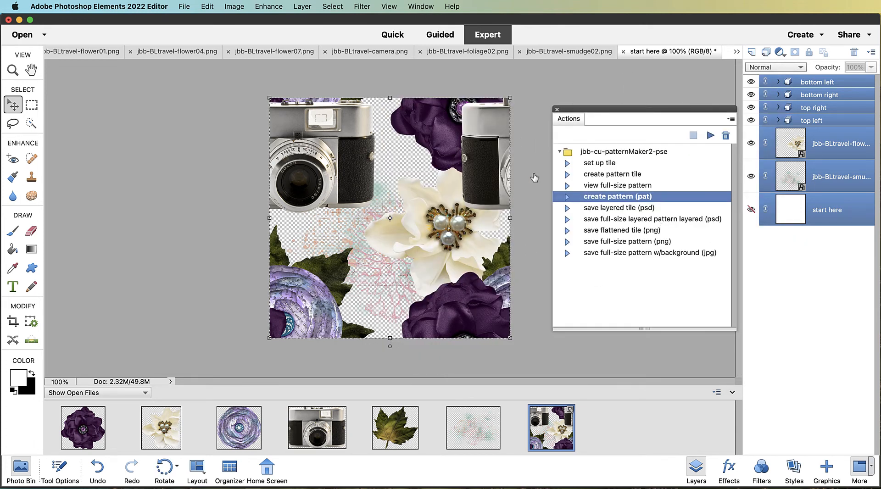
Run the view full-size pattern action to build the full-size pattern document, stopping it at the end
{"action": "left_click", "coordinate": [610, 208]}
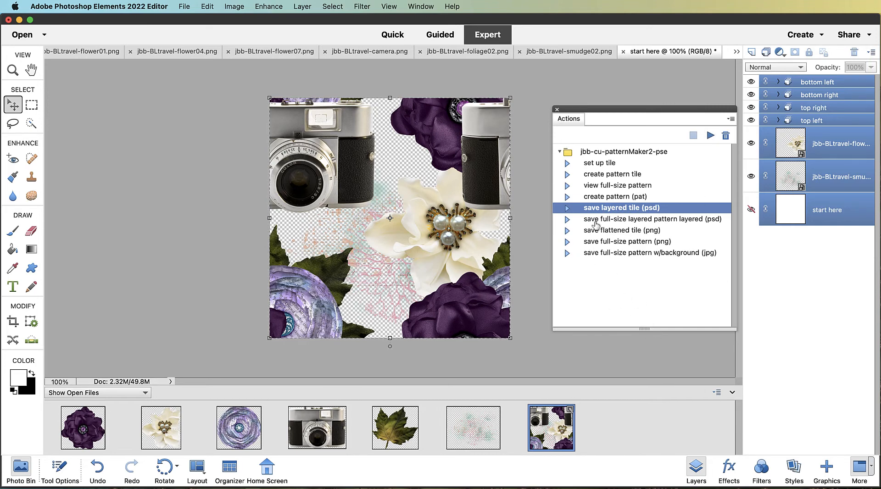
{"action": "left_click", "coordinate": [608, 222]}
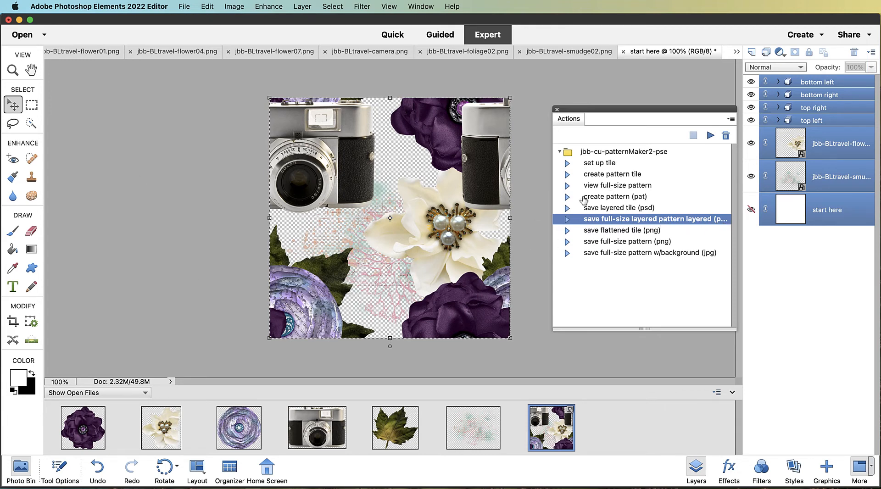
{"action": "left_click", "coordinate": [615, 186]}
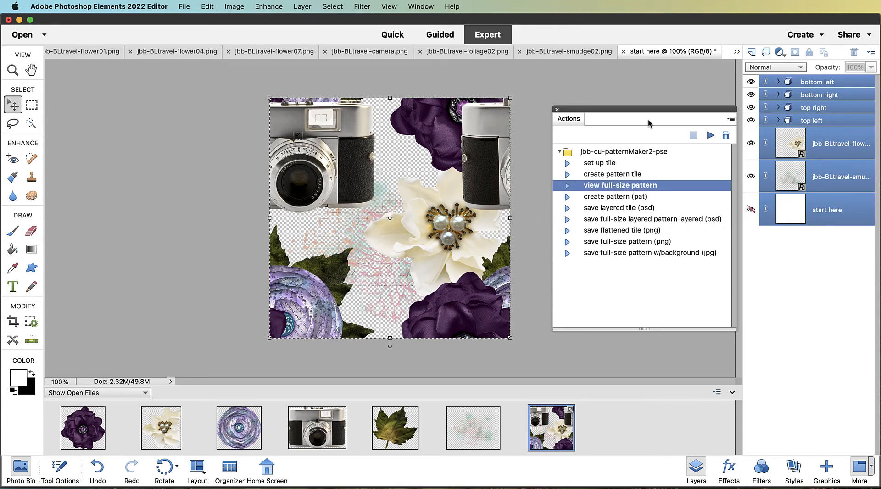
{"action": "left_click", "coordinate": [736, 52]}
{"action": "left_click", "coordinate": [737, 52]}
{"action": "left_click", "coordinate": [637, 90]}
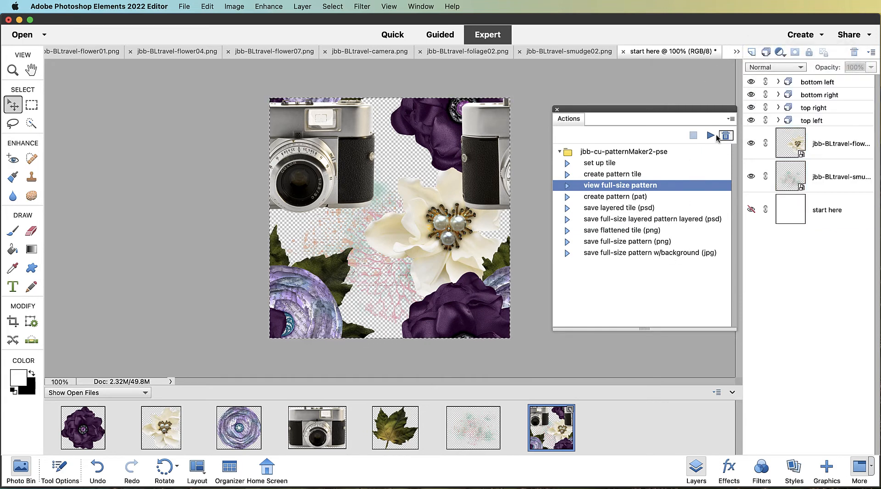
{"action": "left_click", "coordinate": [710, 136]}
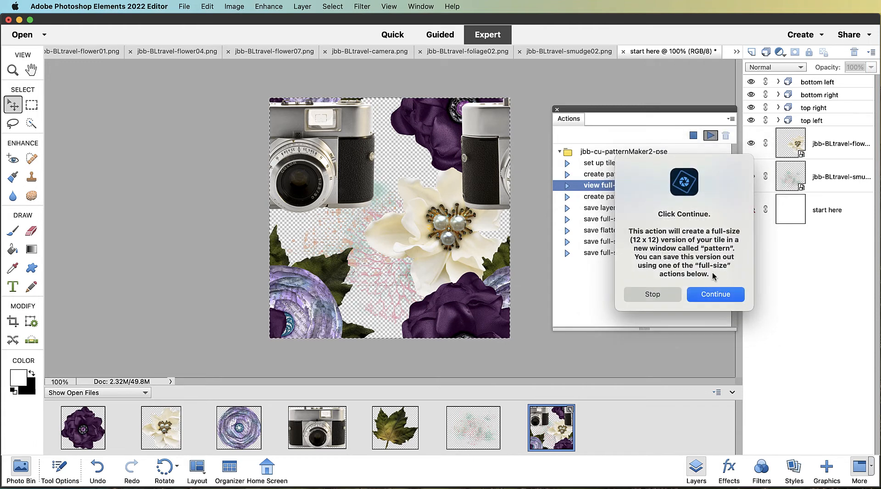
{"action": "left_click", "coordinate": [704, 296]}
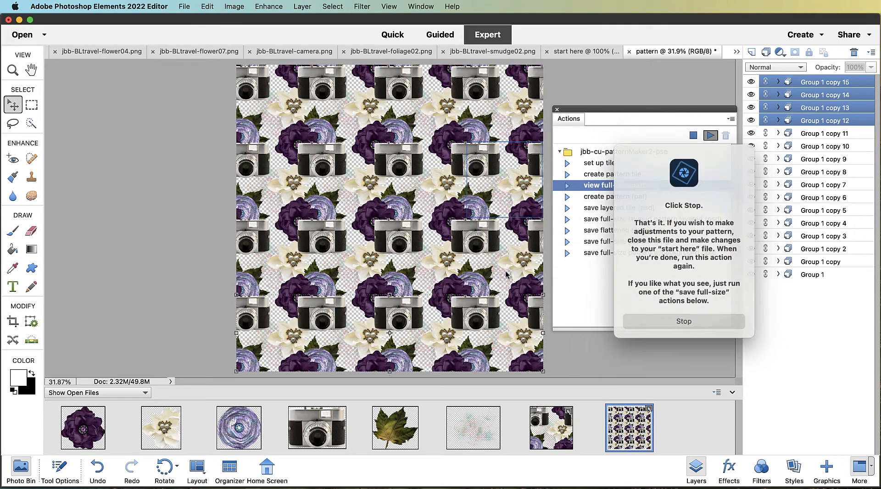
{"action": "left_click", "coordinate": [674, 322]}
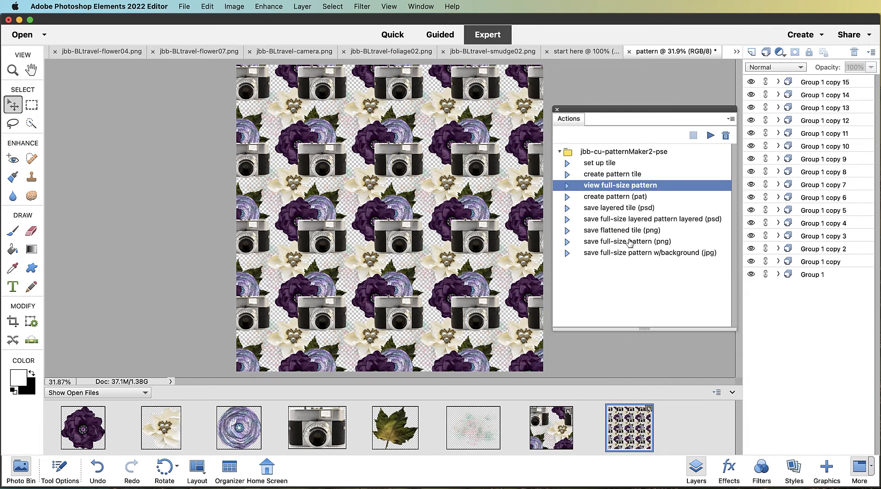
Expand and collapse Group 1 in the pattern document's layers to inspect its contents
{"action": "left_click", "coordinate": [612, 224]}
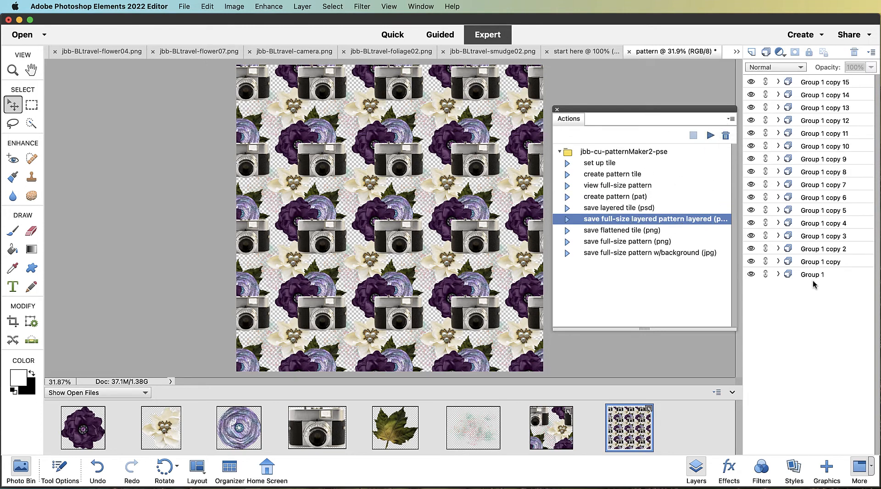
{"action": "left_click", "coordinate": [712, 137]}
{"action": "left_click", "coordinate": [779, 275]}
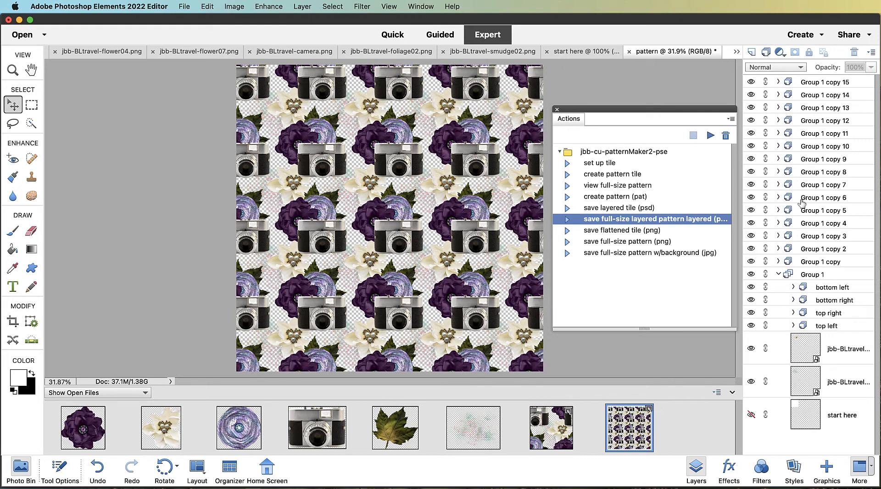
{"action": "left_click", "coordinate": [779, 274]}
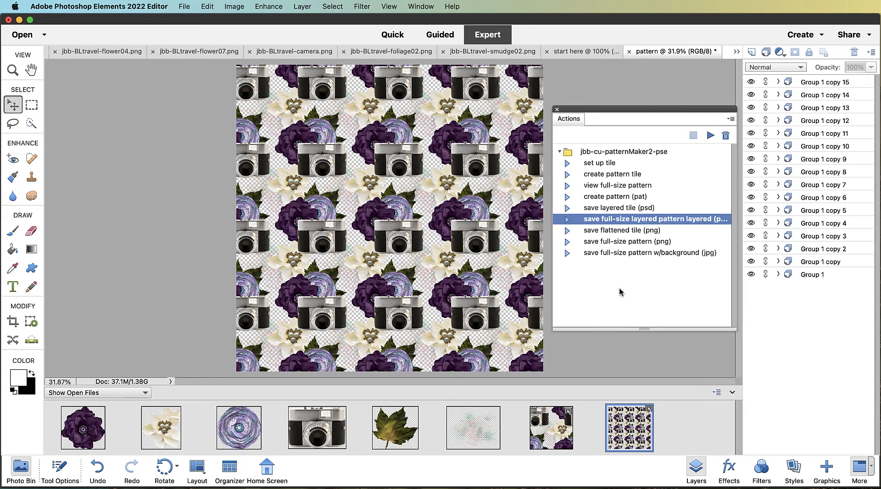
Review the remaining save actions while switching between the start here and pattern documents
{"action": "left_click", "coordinate": [613, 231]}
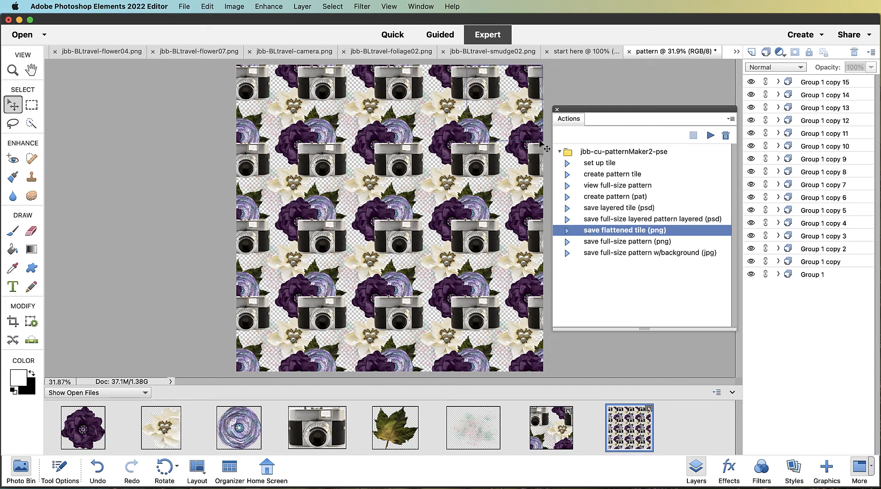
{"action": "left_click", "coordinate": [585, 51]}
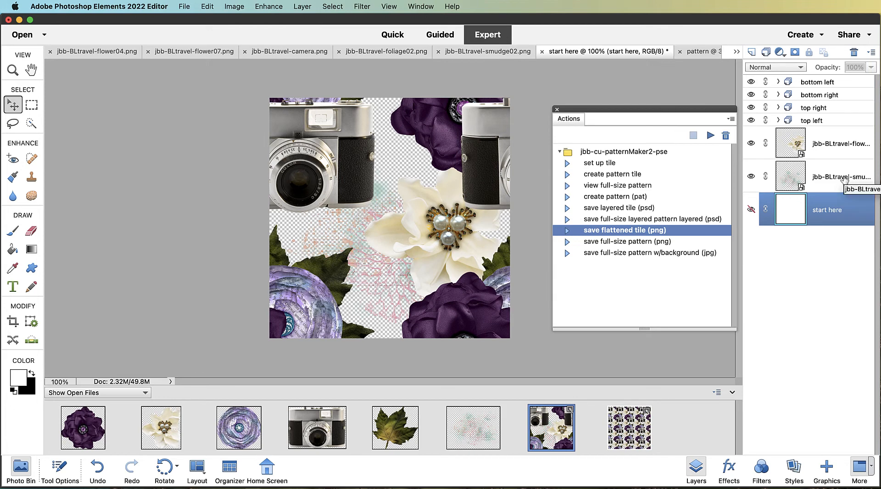
{"action": "left_click", "coordinate": [634, 242]}
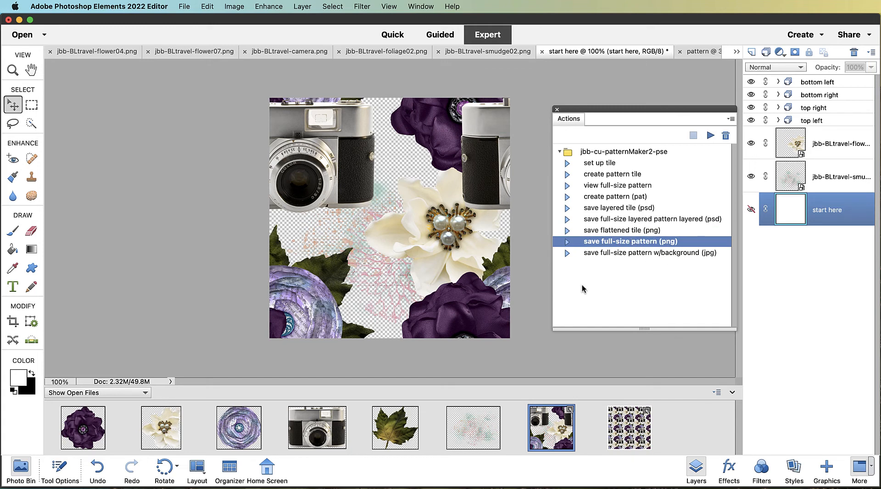
{"action": "left_click", "coordinate": [698, 50]}
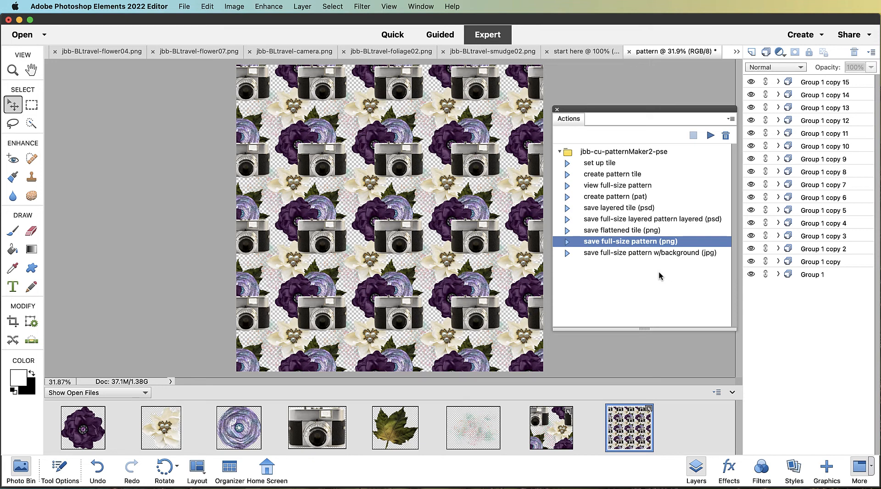
{"action": "left_click", "coordinate": [627, 254]}
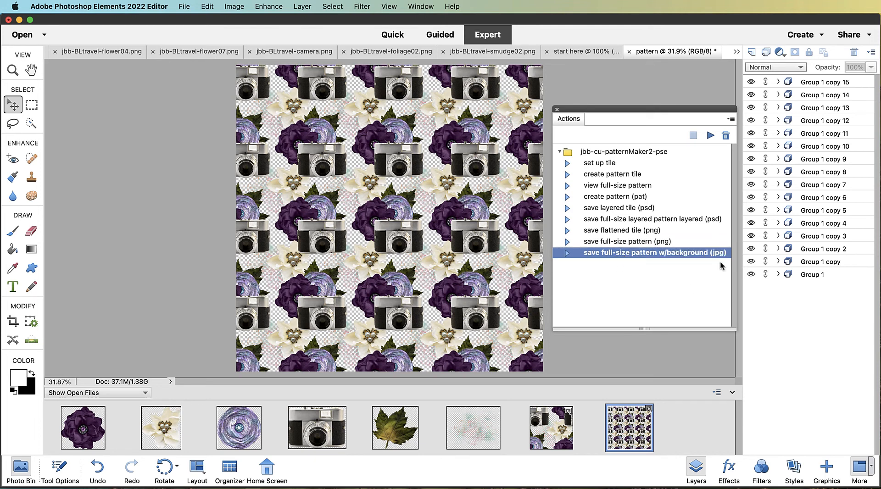